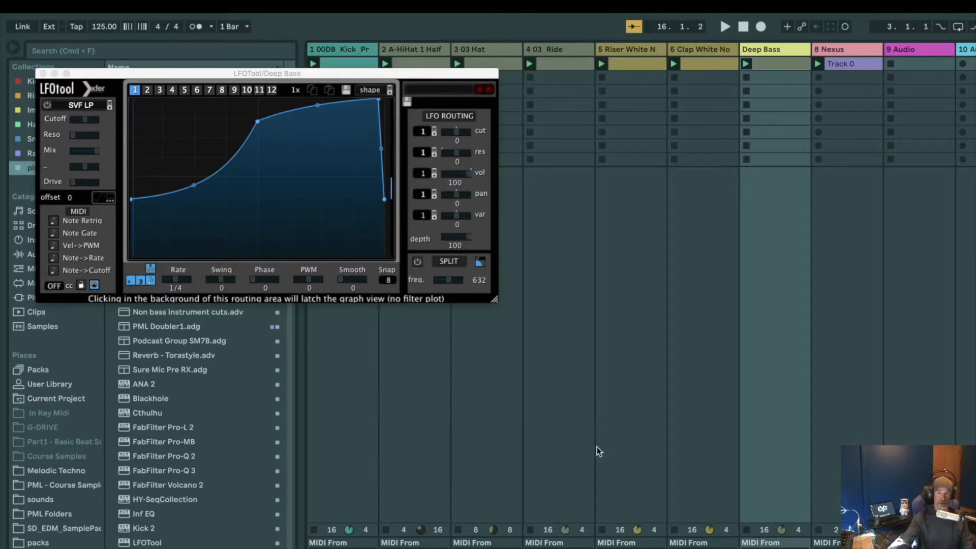
Play the set while shifting the last peak of Deep Bass's LFOTool curve to the cycle end and slightly back, and close the plugin.
key(space)
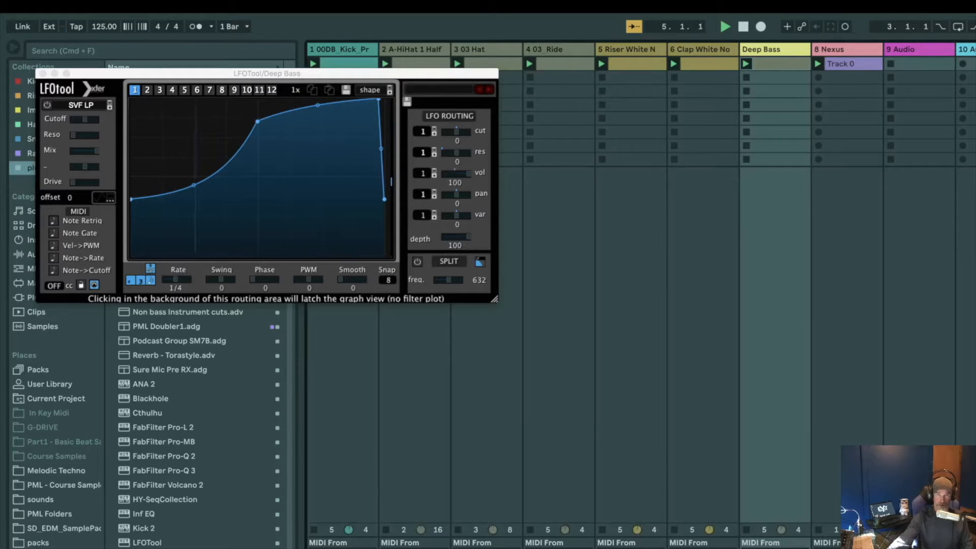
mouse_move(60, 125)
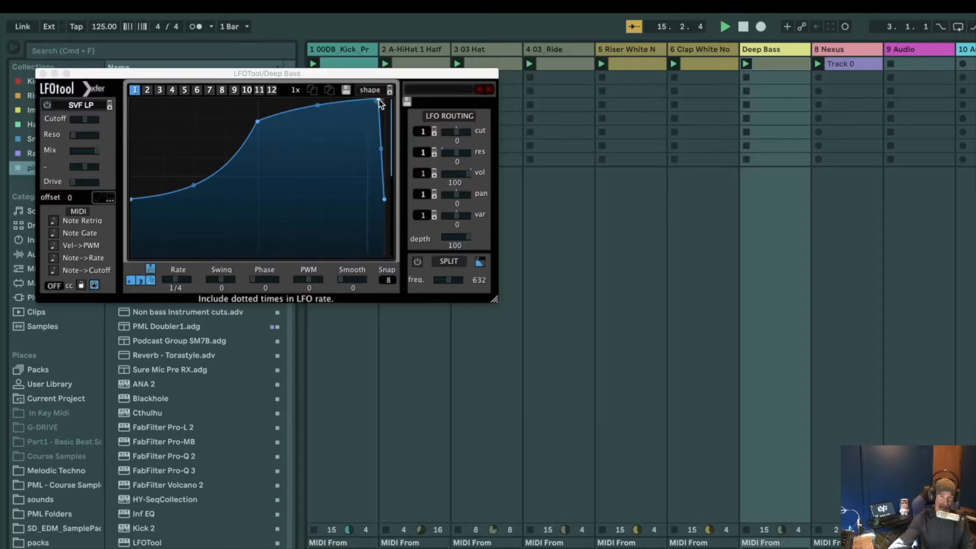
drag(380, 101, 386, 100)
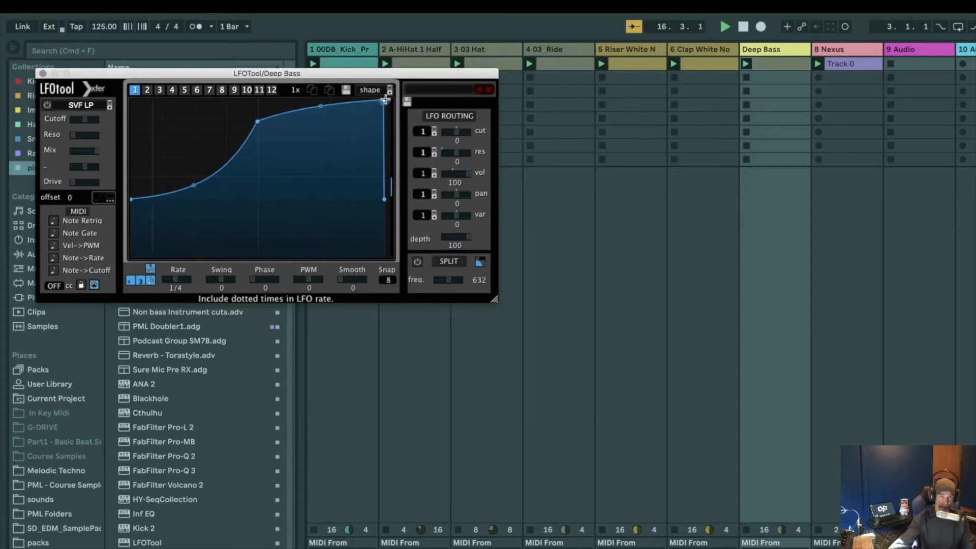
drag(385, 100, 380, 98)
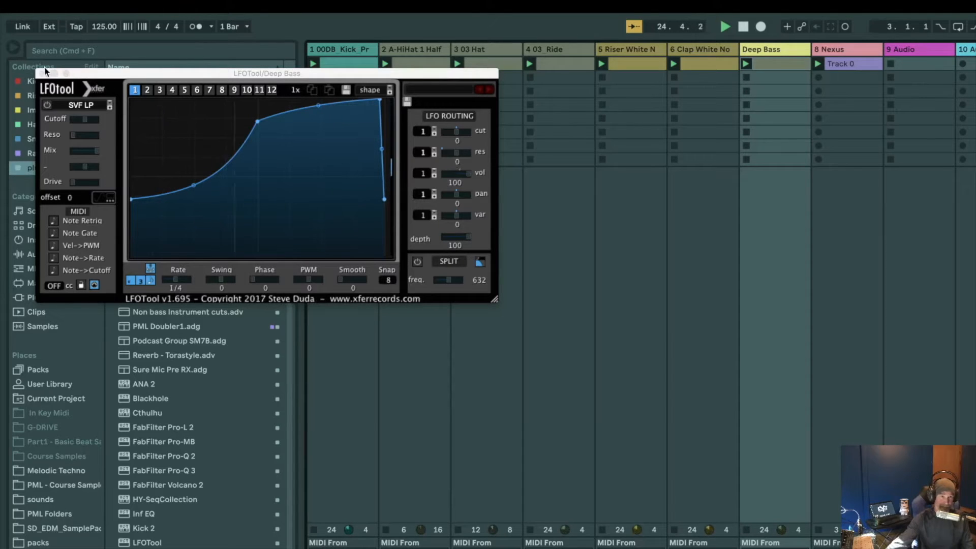
click(380, 100)
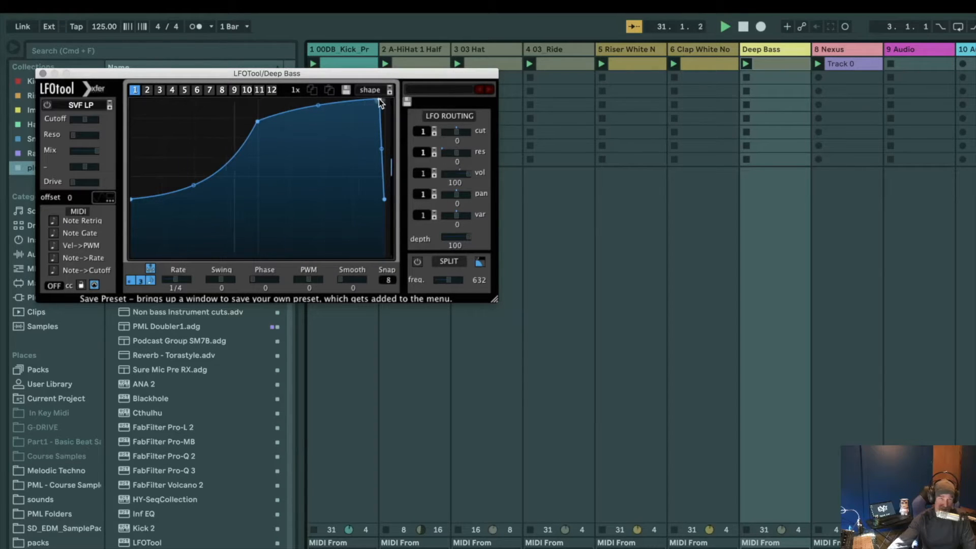
click(43, 74)
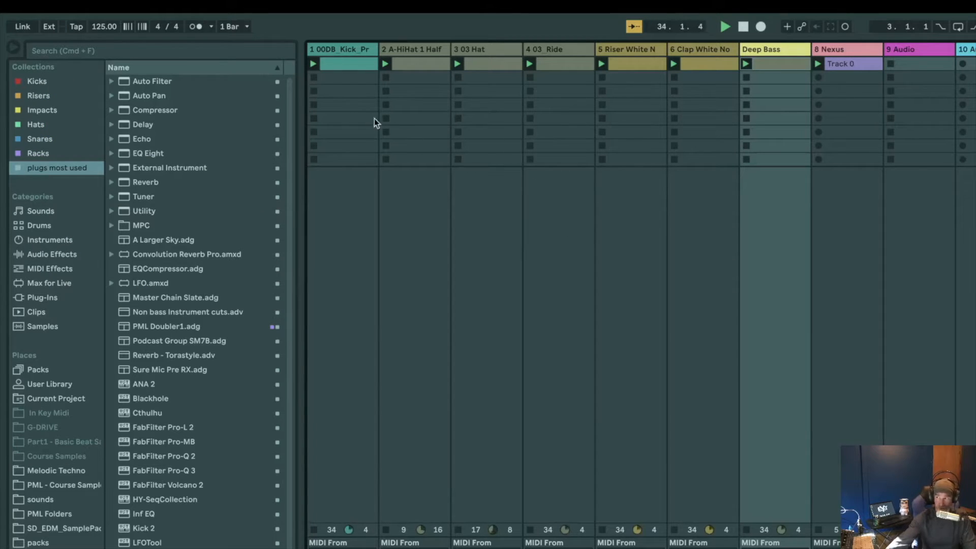
Look through the kick and A-HiHat tracks and open the hi-hat clip's notes.
click(342, 52)
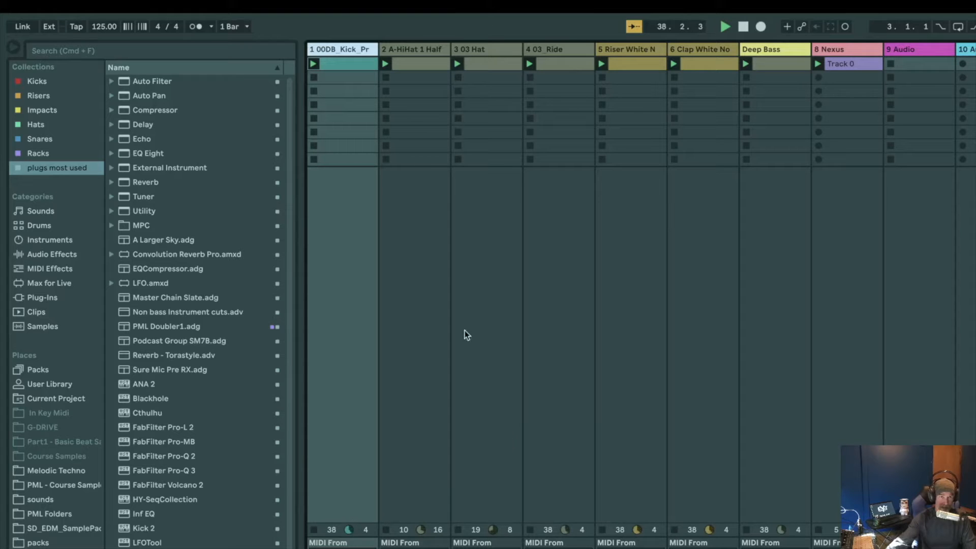
click(416, 51)
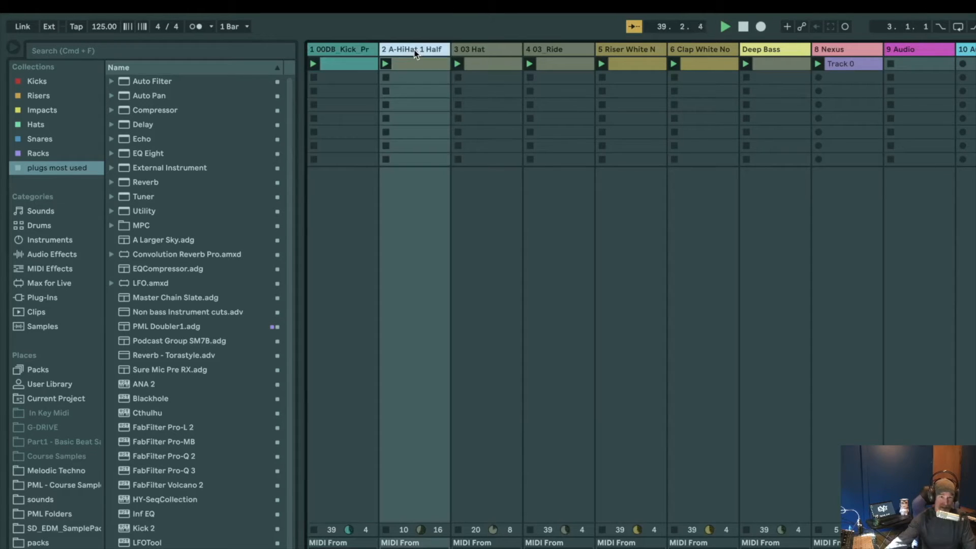
double_click(413, 63)
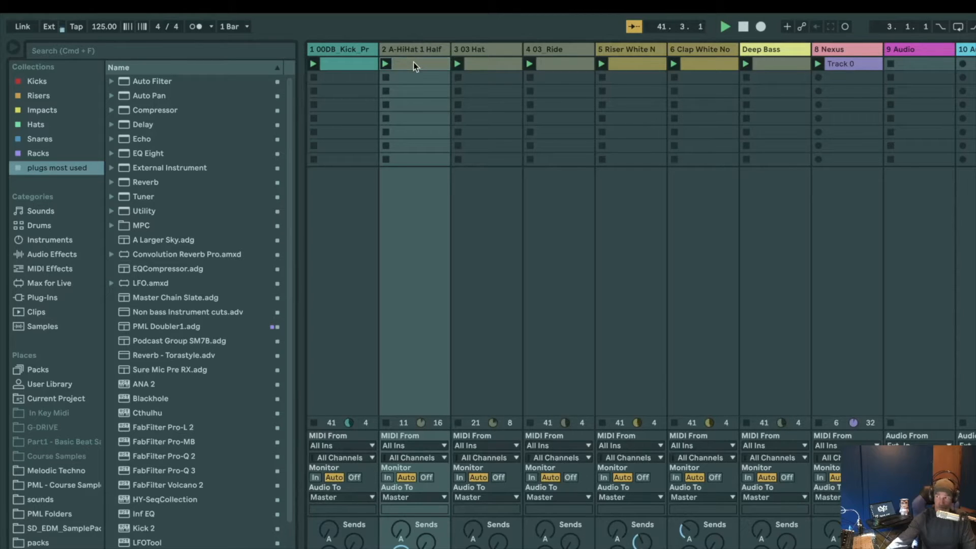
Inspect the 03 Hat track and audition it soloed together with the 10 Audio mic track.
click(484, 51)
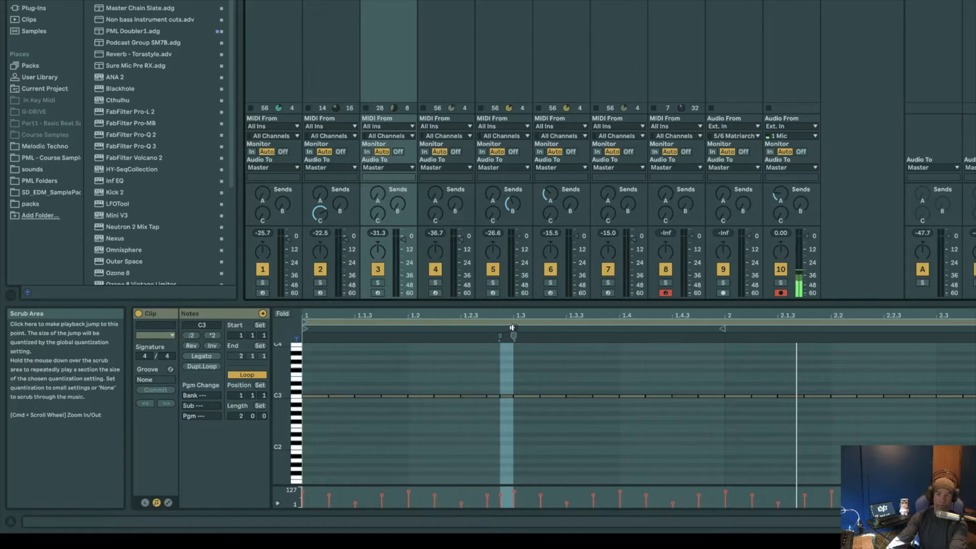
click(781, 283)
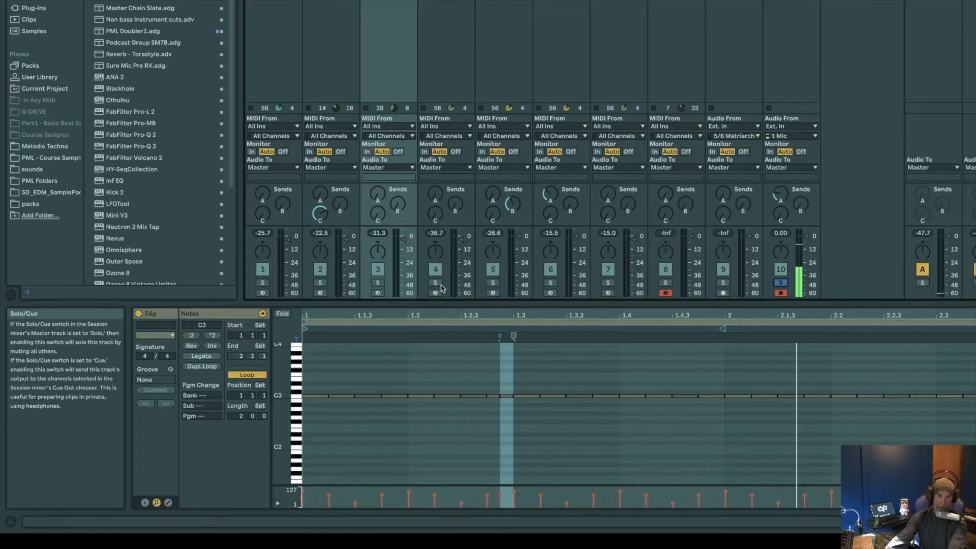
click(378, 284)
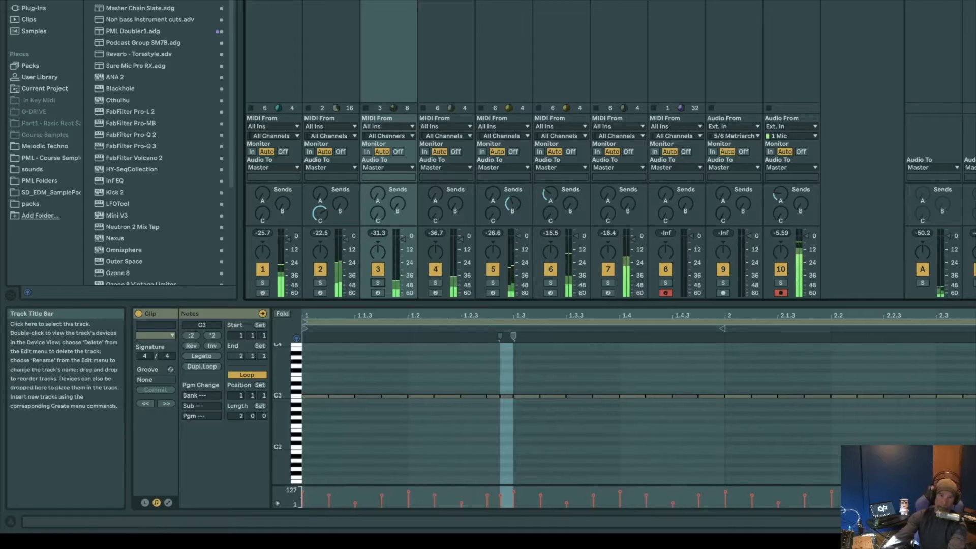
Select the 03_Ride track and audition it soloed with the riser white noise and 10 Audio tracks.
click(446, 2)
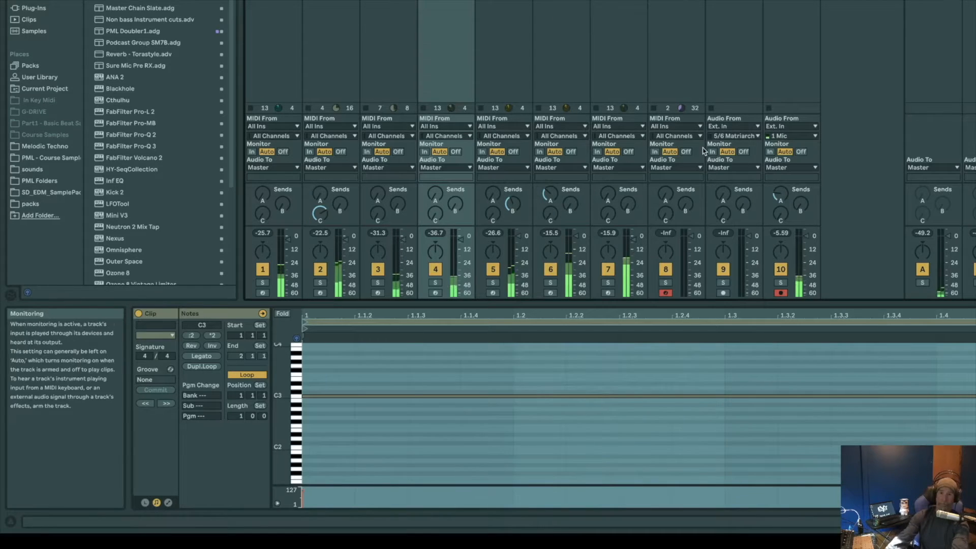
click(781, 283)
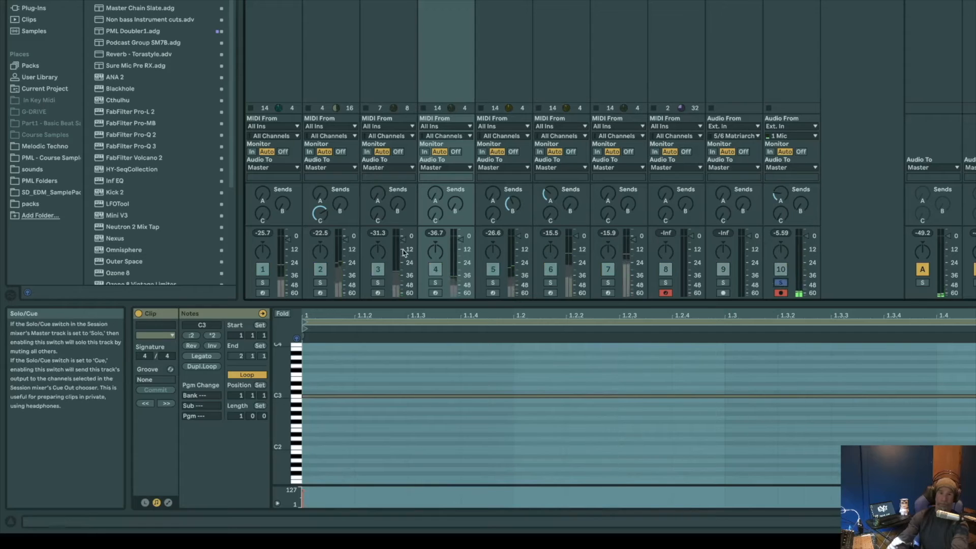
click(492, 283)
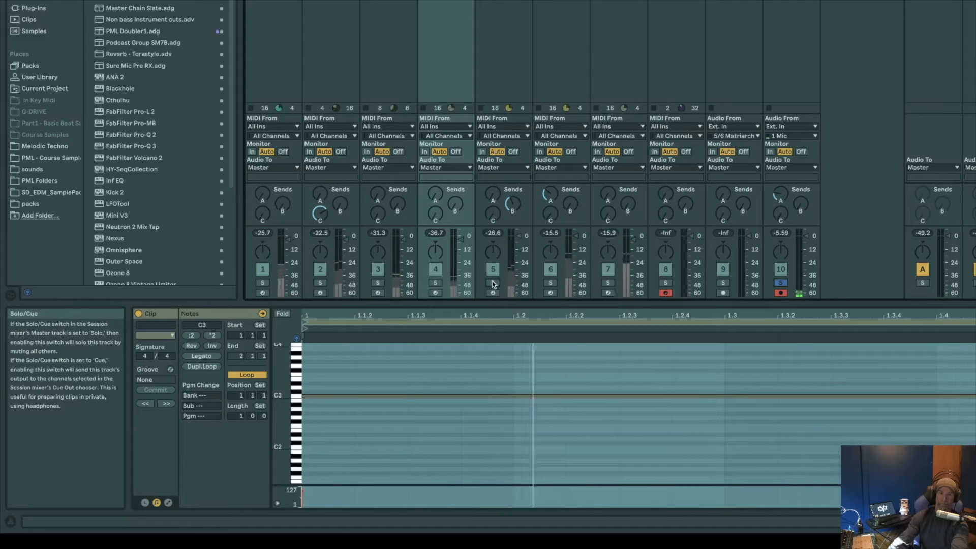
click(435, 282)
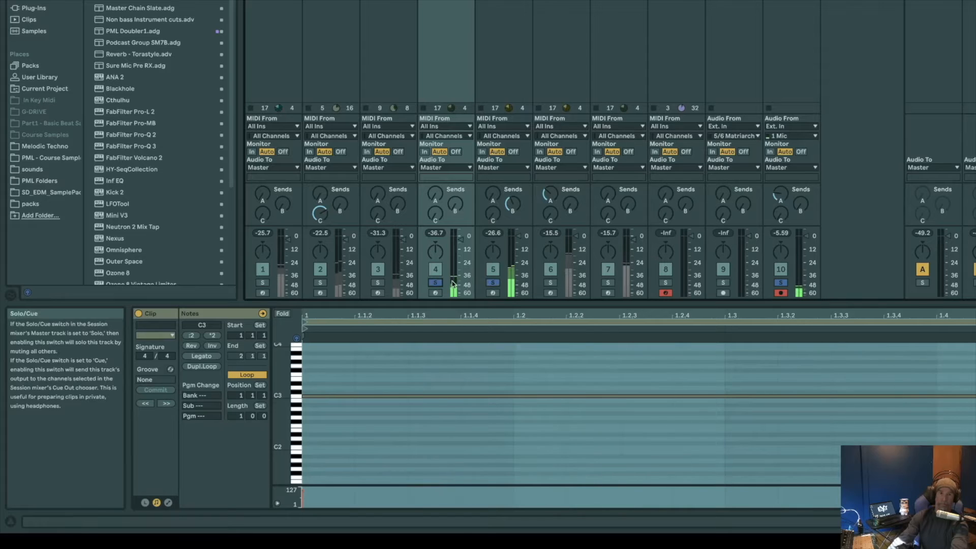
click(491, 283)
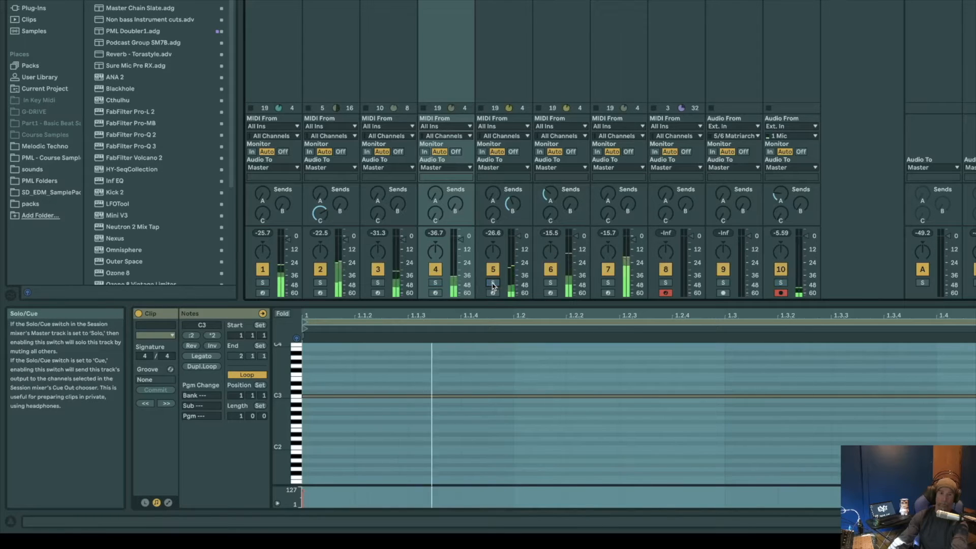
Examine the 03_Ride track's device chain while it is soloed with the 10 Audio track, and release the solo.
click(436, 283)
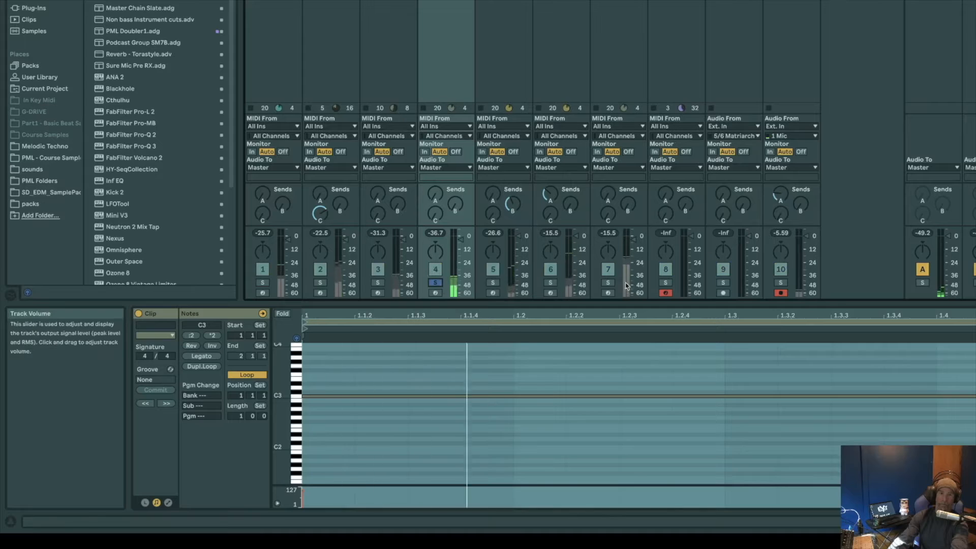
click(778, 284)
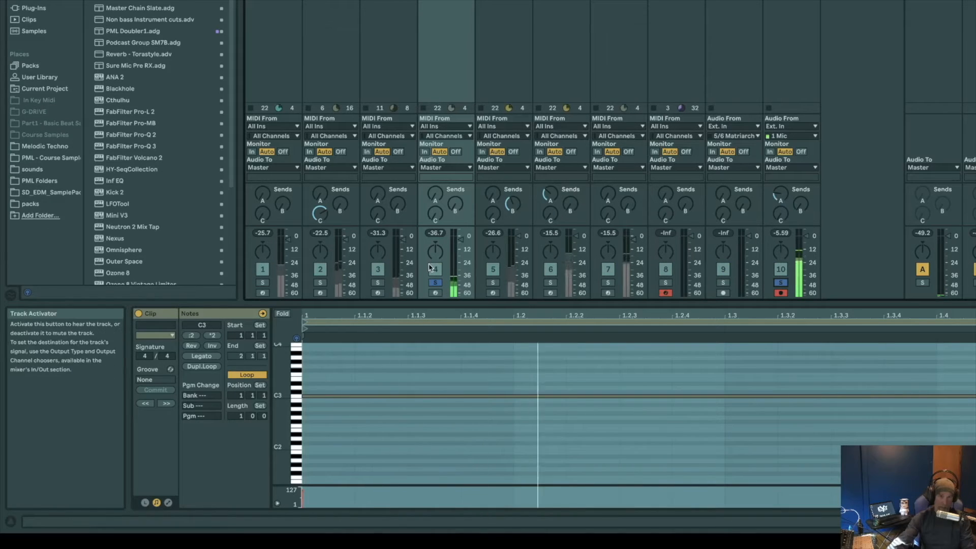
double_click(446, 1)
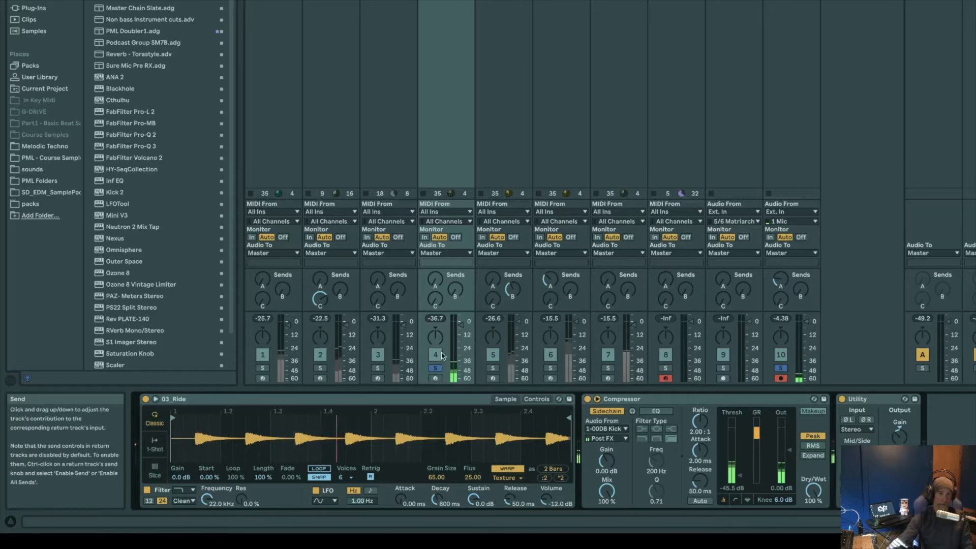
click(436, 368)
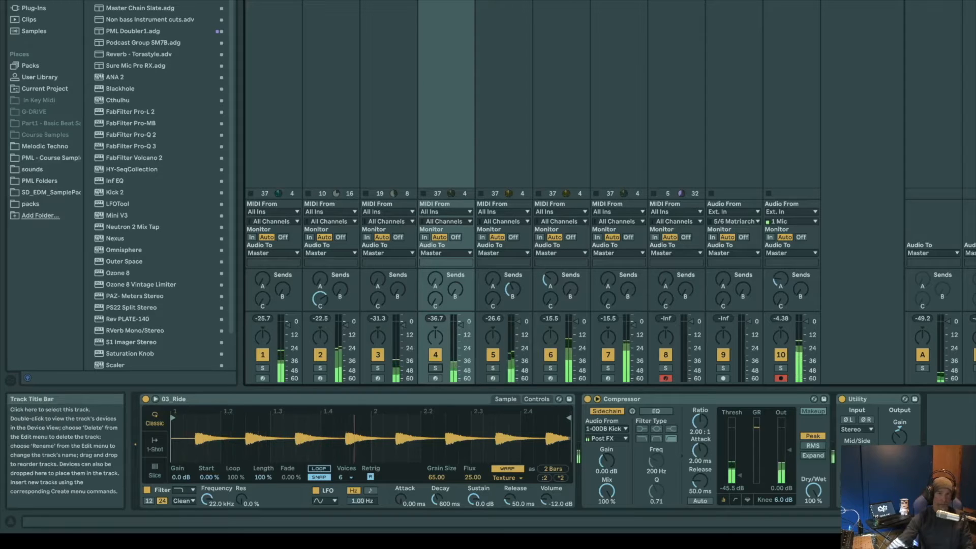
Inspect the riser white noise track's devices and audition it soloed with the clap white noise and 10 Audio tracks.
click(503, 1)
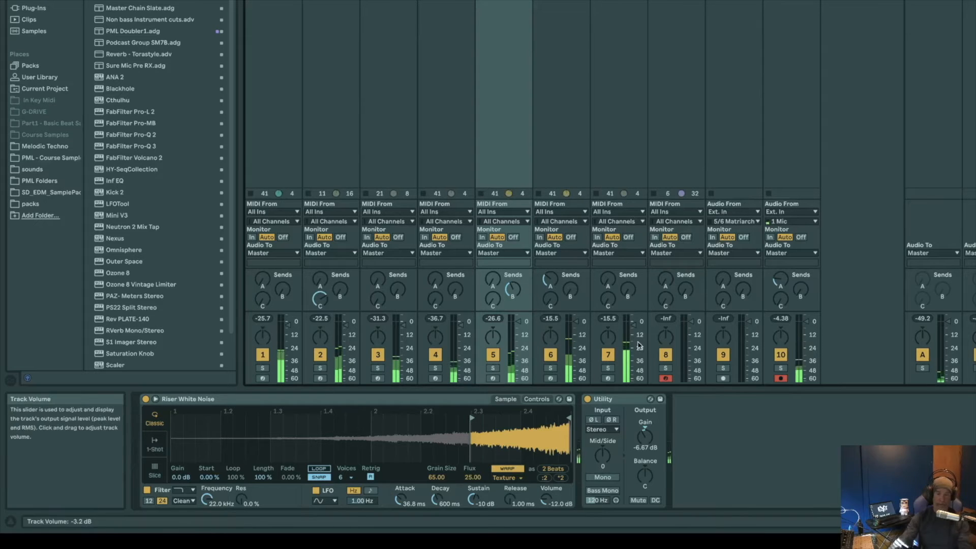
click(781, 368)
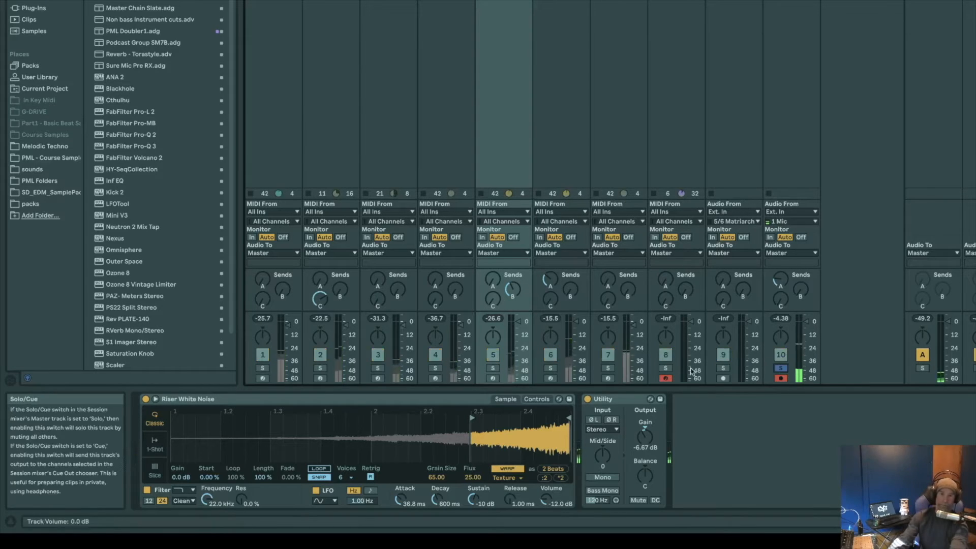
ctrl+click(551, 368)
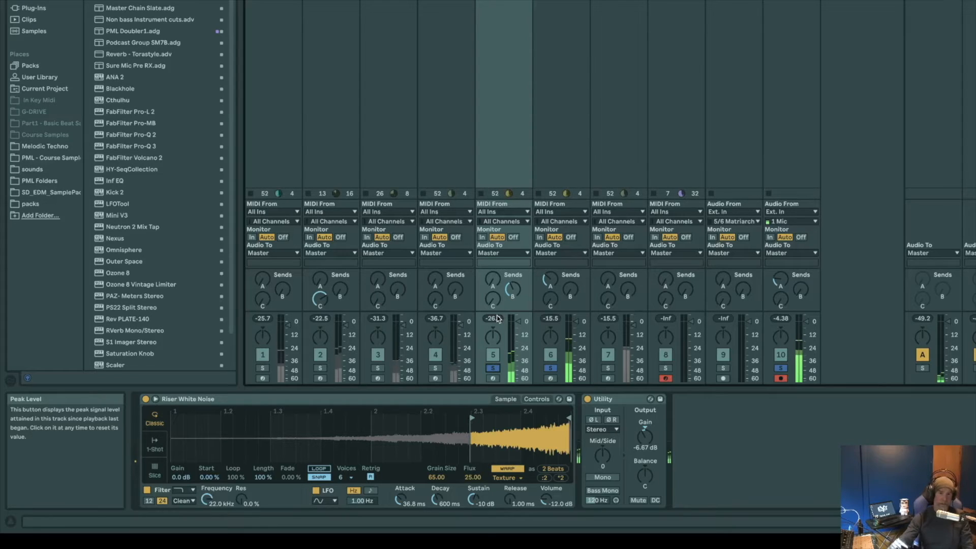
click(492, 369)
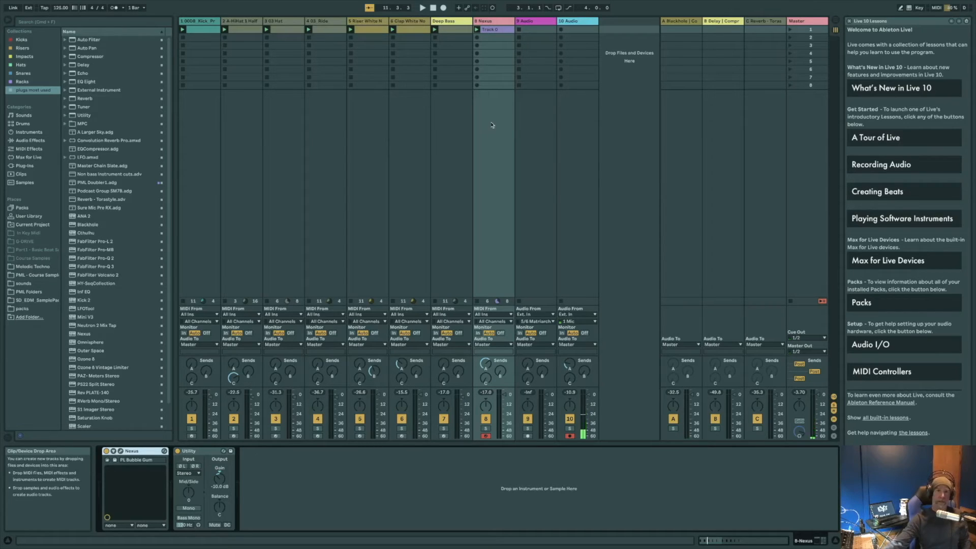
Examine the Nexus track's MIDI clip and its Bubble Gum preset in the Nexus plugin, and close the plugin.
double_click(493, 35)
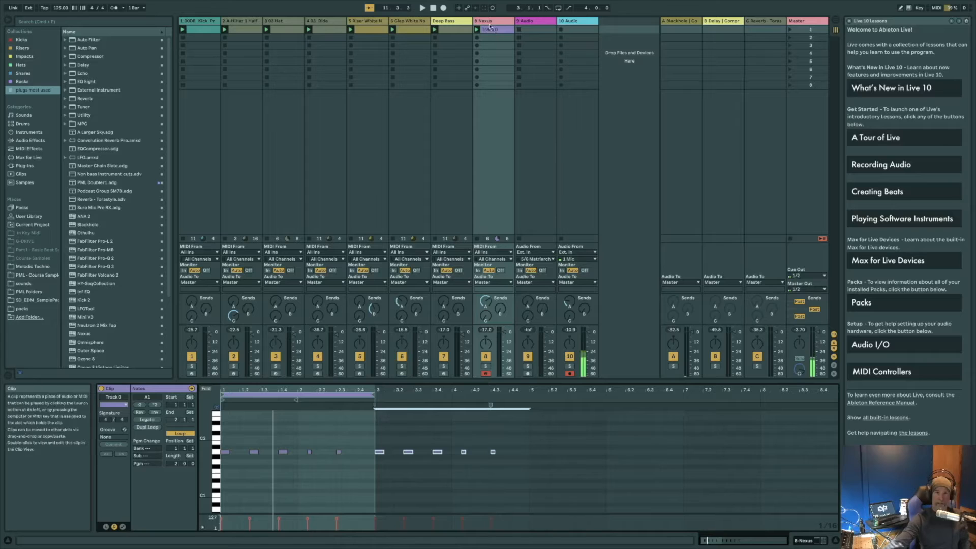
click(489, 22)
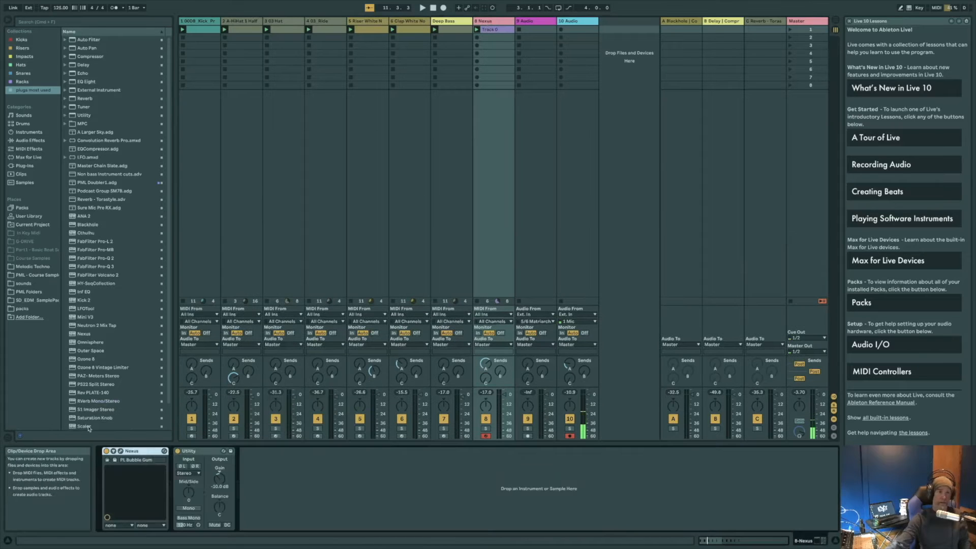
click(122, 451)
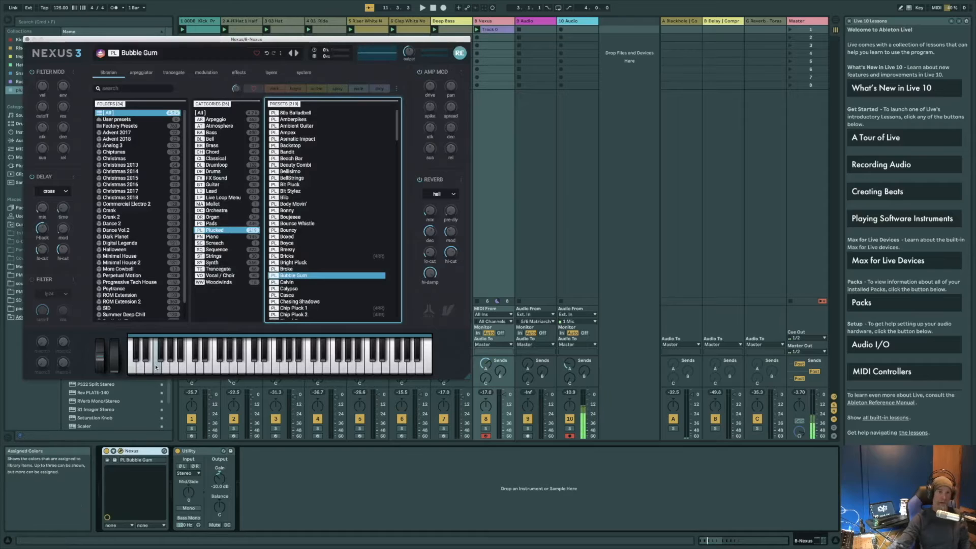
click(27, 40)
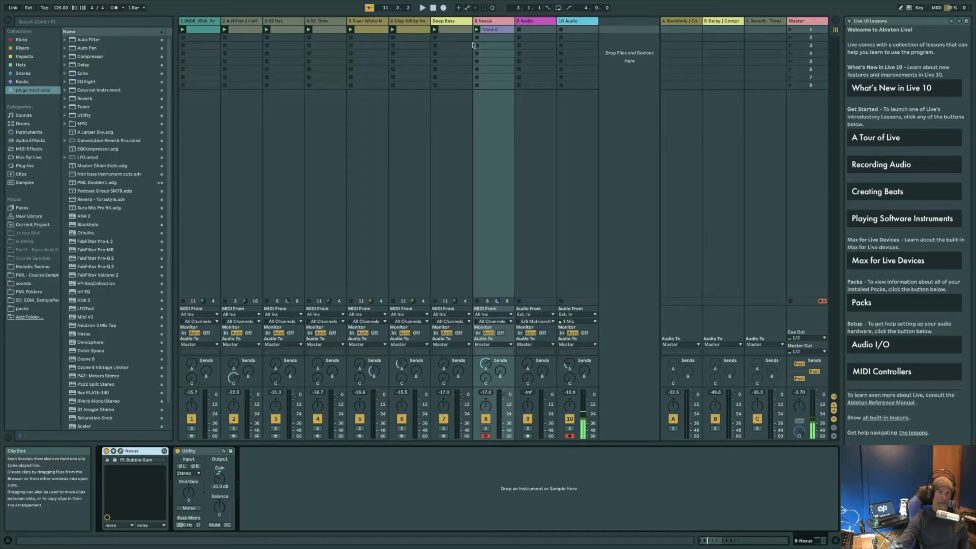
Play the set with the Nexus clip's notes open, and lower the Nexus track's send A while raising its send B.
double_click(491, 29)
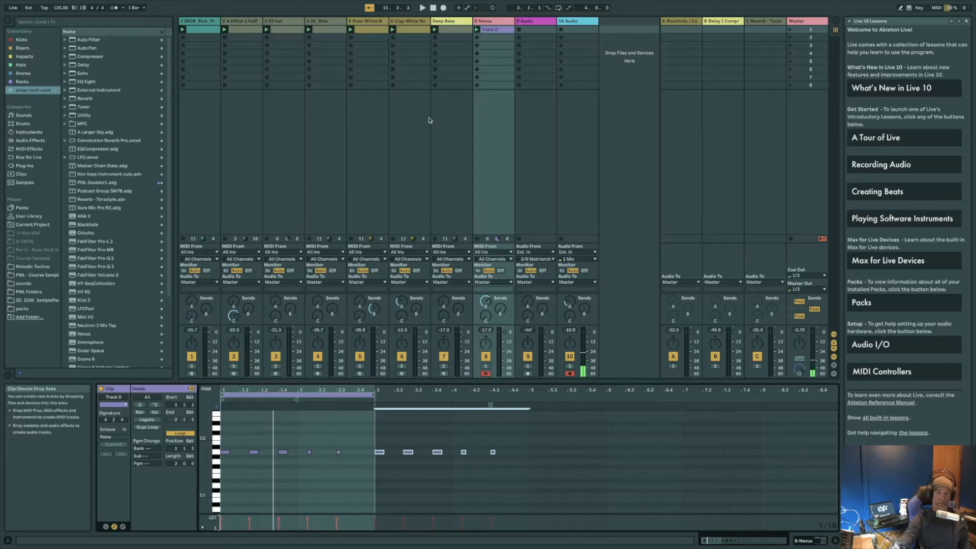
key(space)
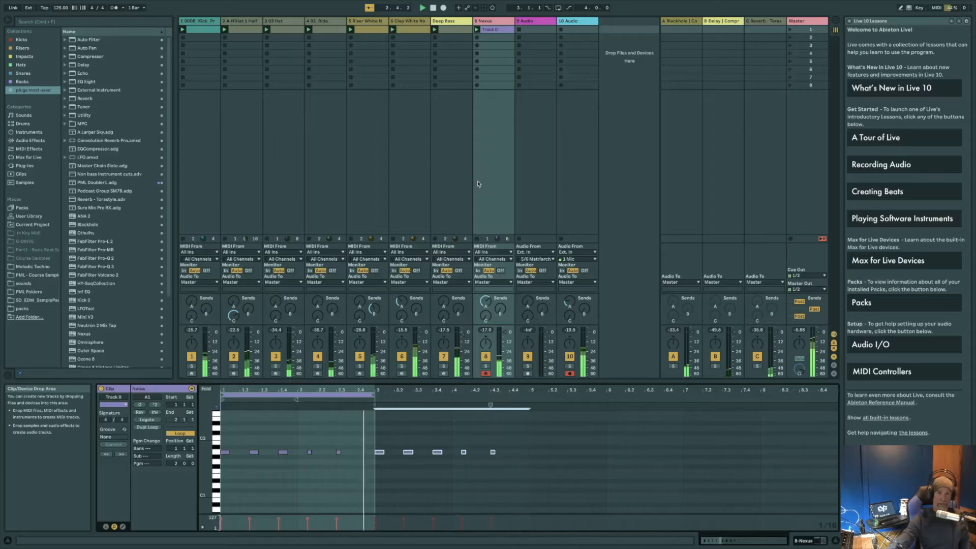
mouse_move(488, 303)
mouse_down()
mouse_move(489, 316)
mouse_move(500, 261)
mouse_move(499, 287)
mouse_up()
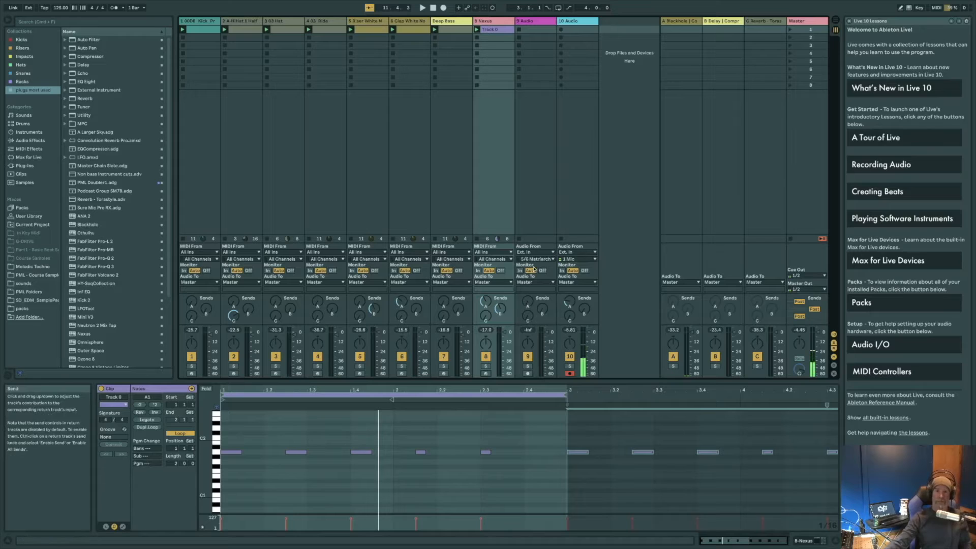
Set the 9 Audio track's input to 8-Nexus and arm the track for recording.
click(545, 252)
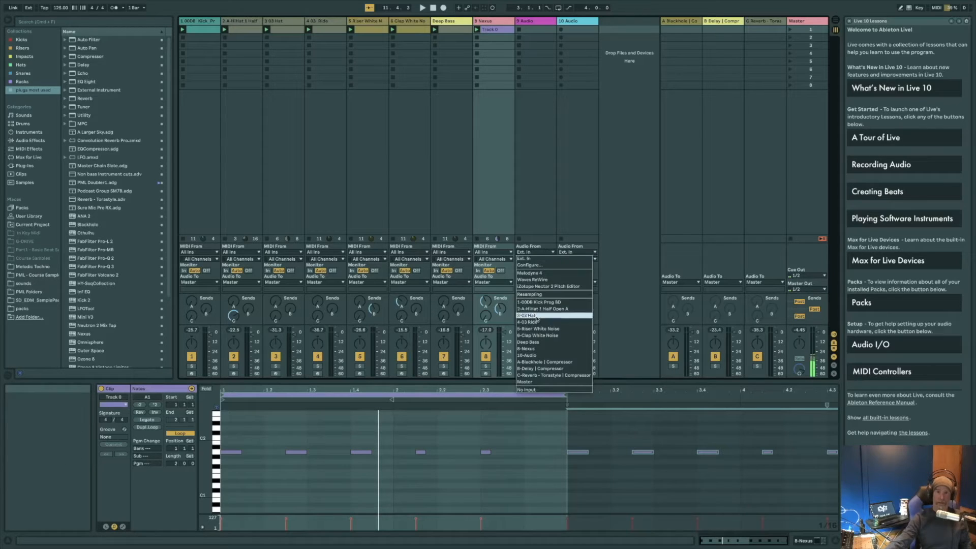
click(533, 350)
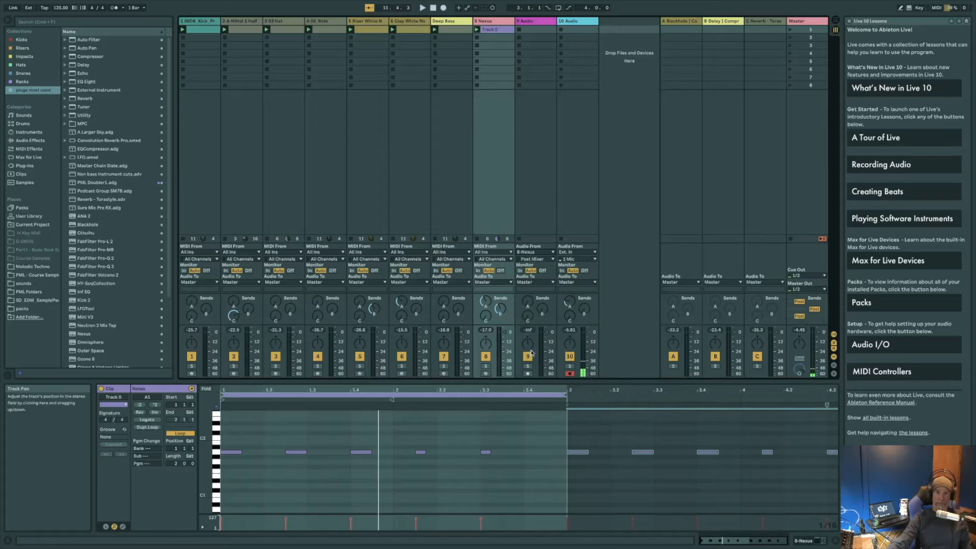
click(528, 374)
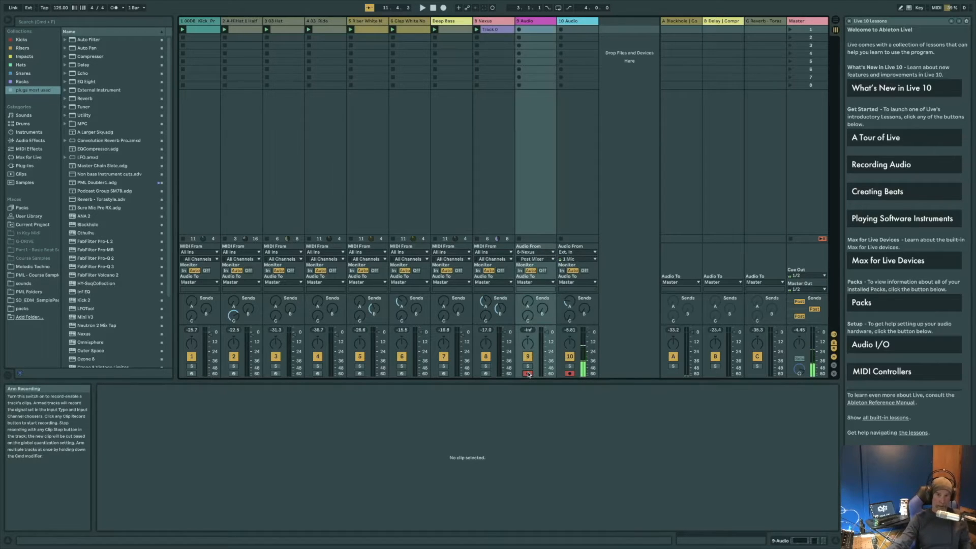
Play the set and record the Nexus output as a two-bar clip in the first slot of the 9 Audio track.
key(space)
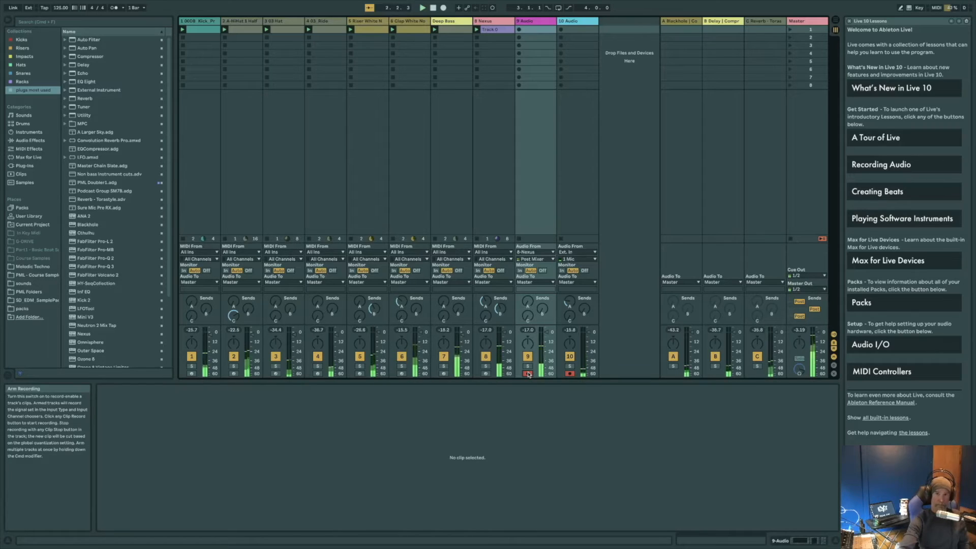
click(519, 30)
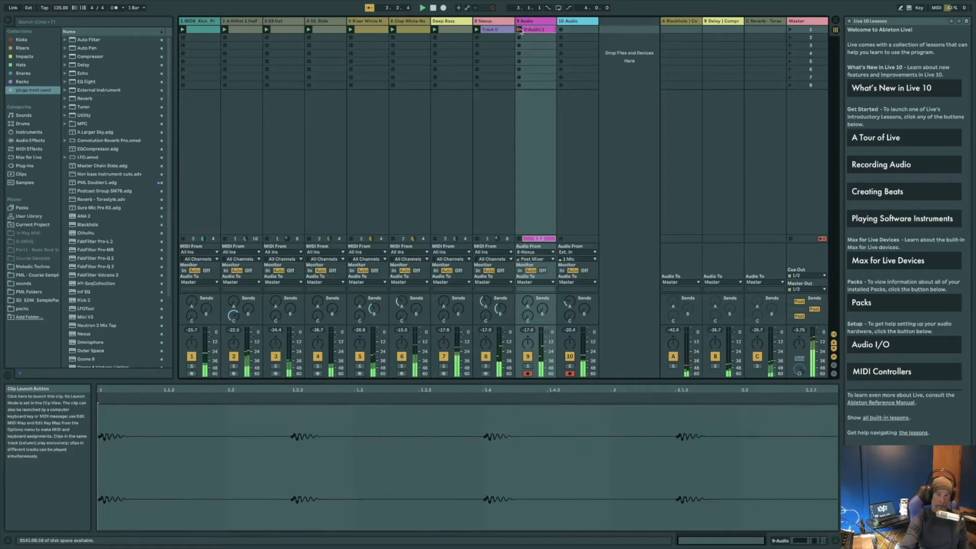
click(519, 30)
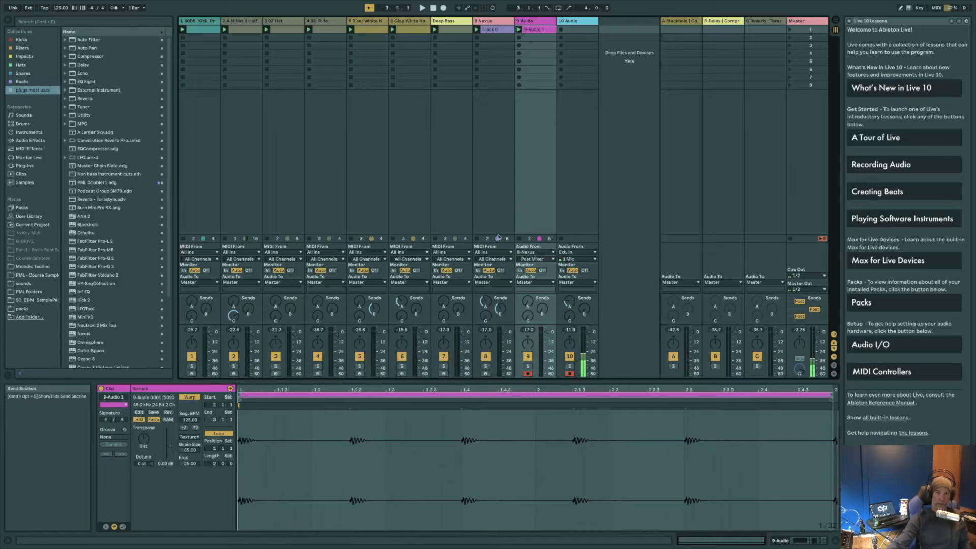
Delete the Nexus track's MIDI clip and disarm the 9 Audio track.
click(493, 30)
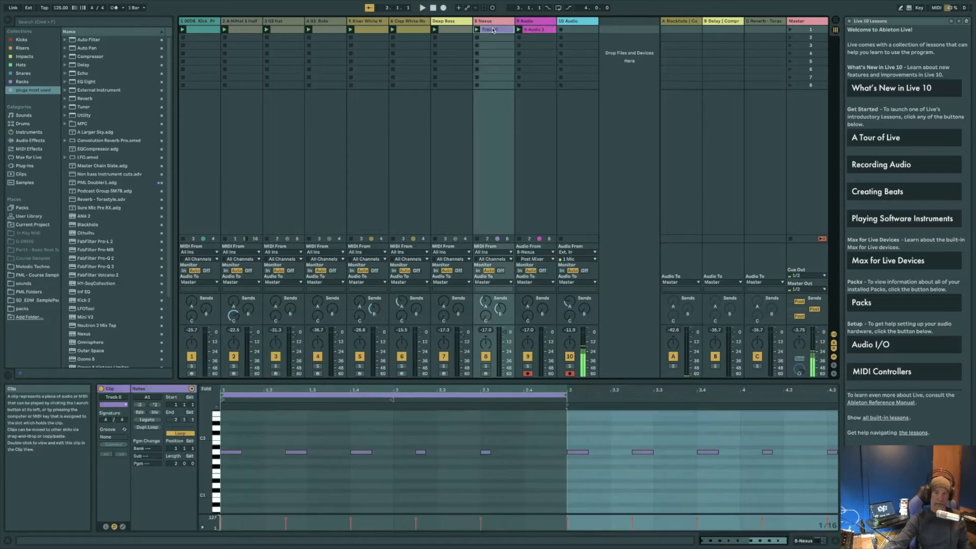
key(Delete)
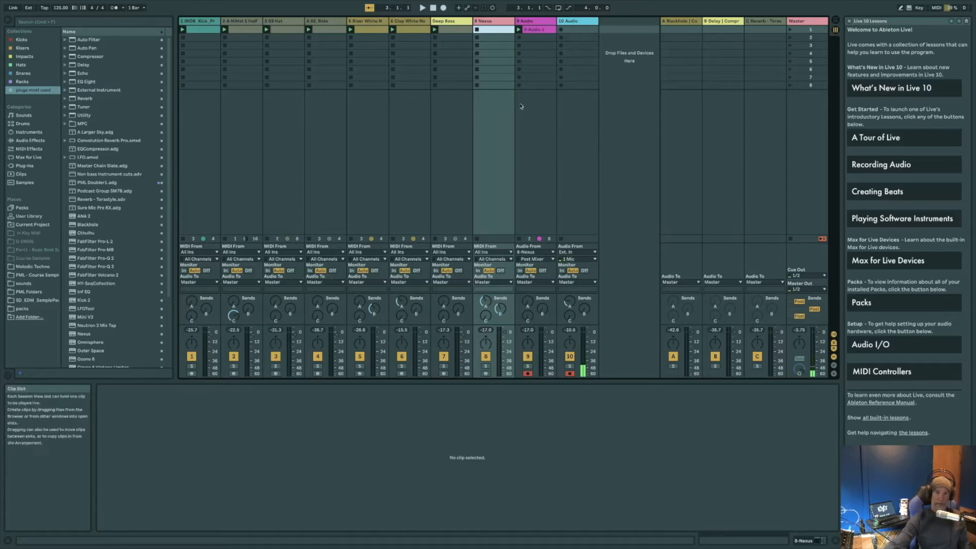
click(527, 374)
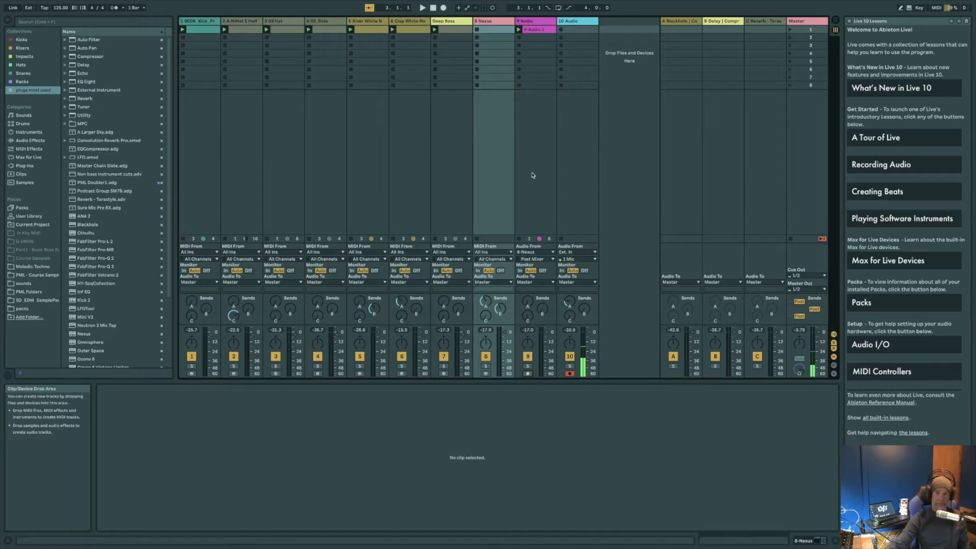
Play the set with the recorded audio clip, and turn on the Utility device on the 9 Audio track.
key(space)
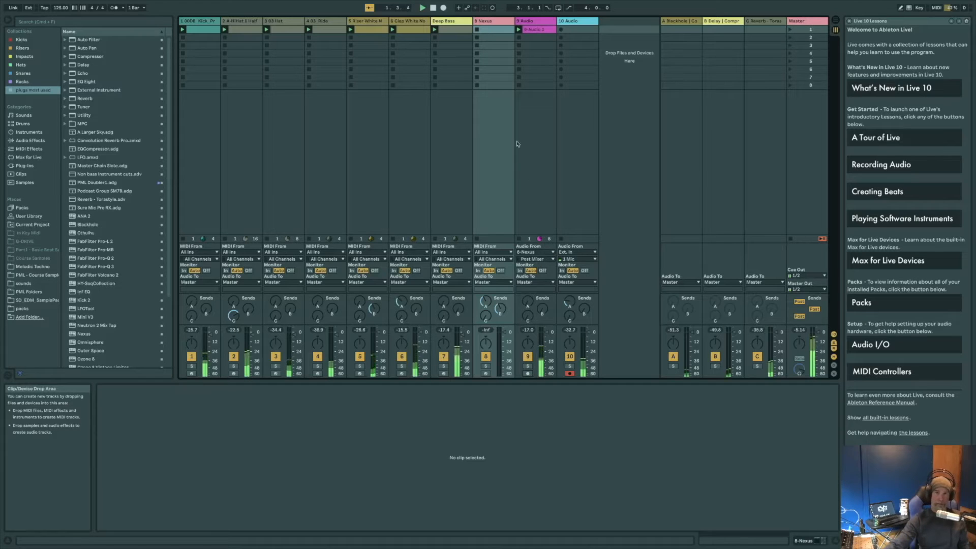
click(533, 22)
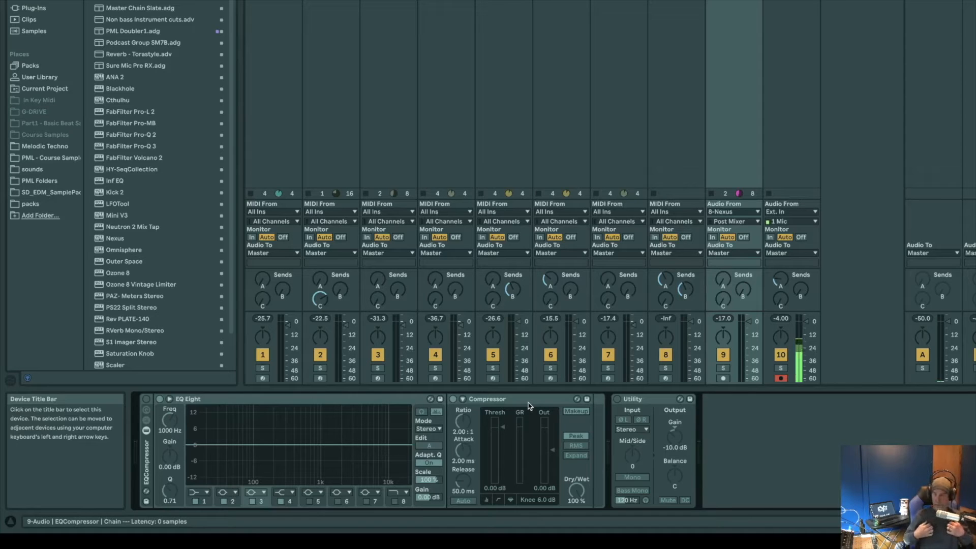
click(617, 399)
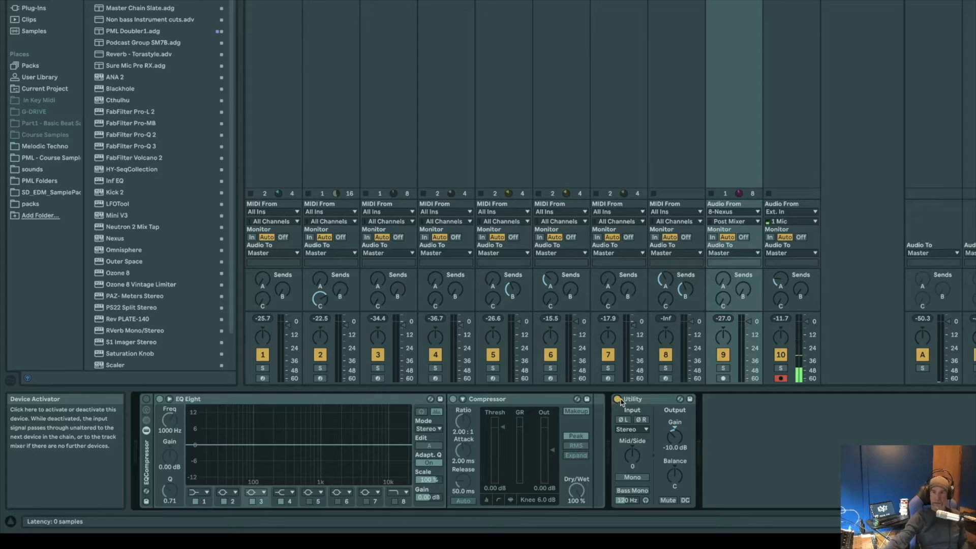
Examine the FabFilter Pro-MB and Virtual Mix Rack plugins in the Master track's effect chain, closing each plugin window.
click(975, 0)
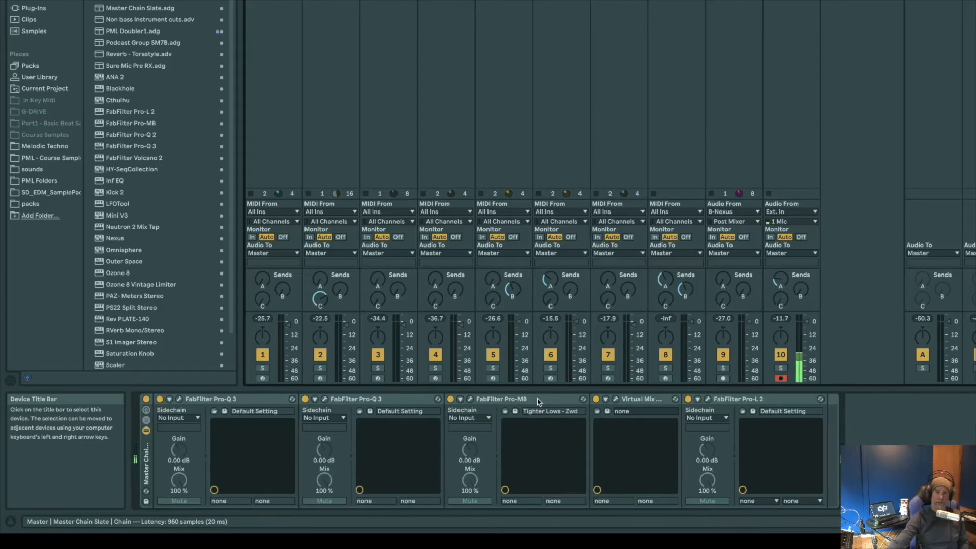
click(471, 399)
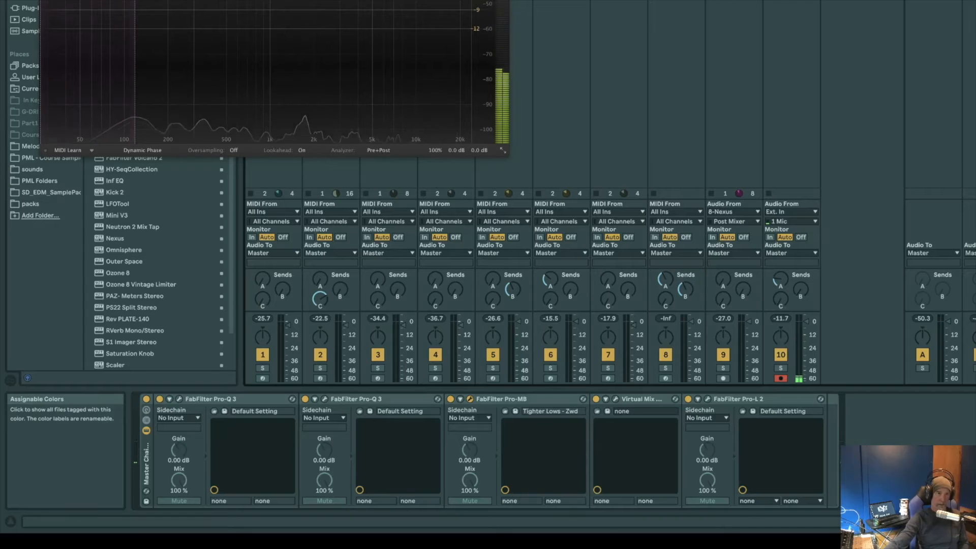
click(45, 0)
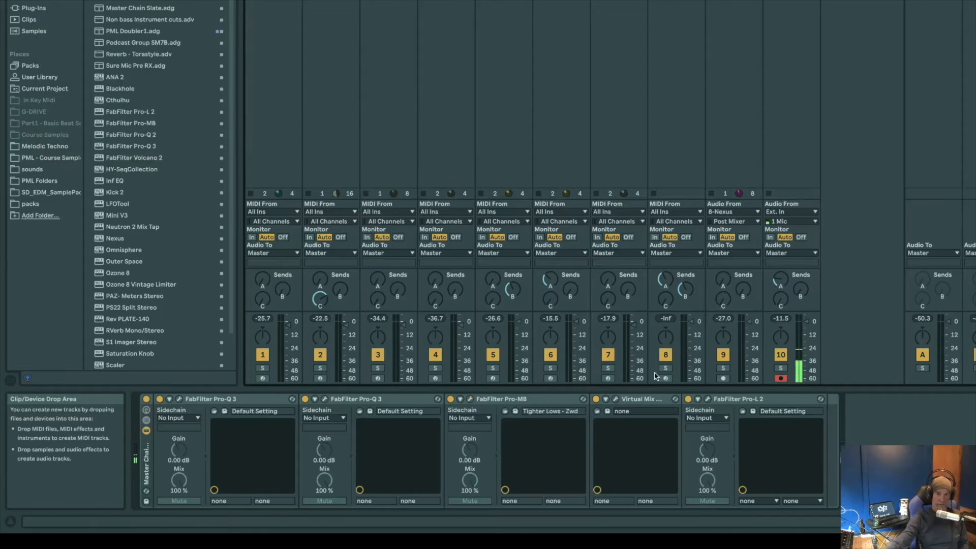
click(616, 399)
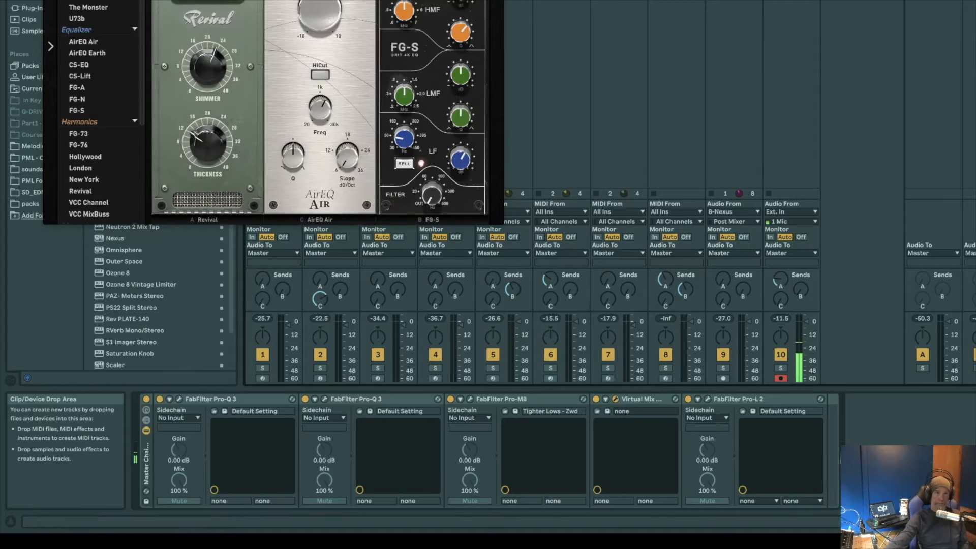
drag(266, 0, 328, 58)
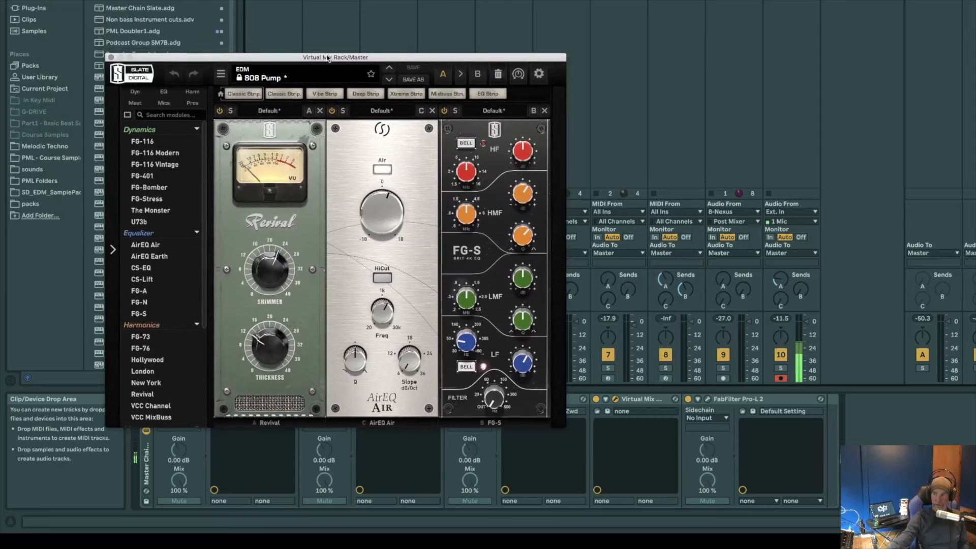
click(110, 58)
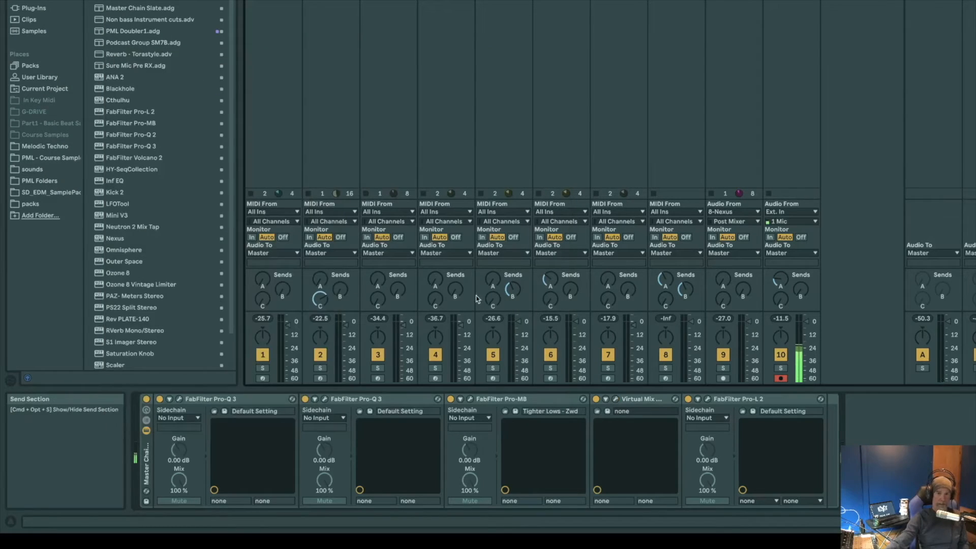
Examine the FabFilter Pro-L 2 limiter settings on the Master track and close the plugin.
click(708, 400)
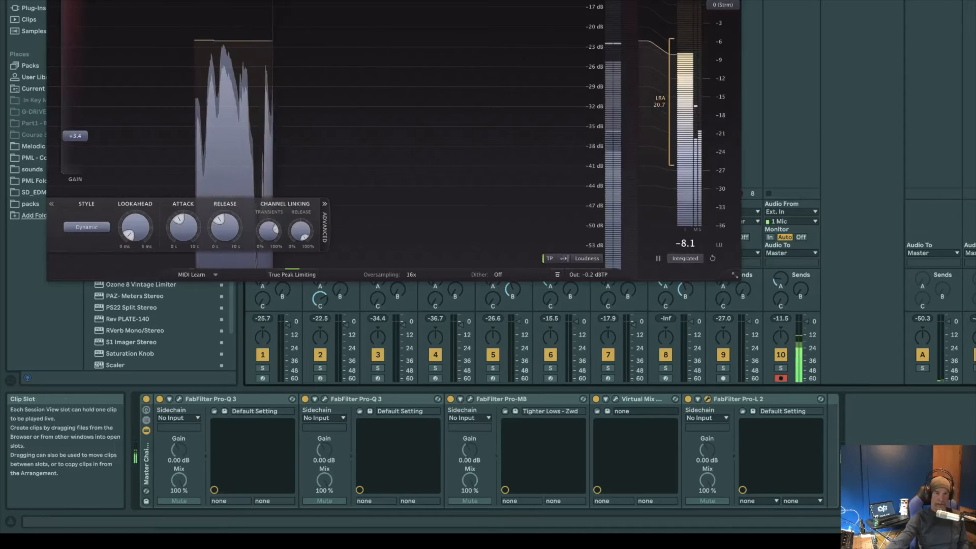
drag(377, 0, 402, 52)
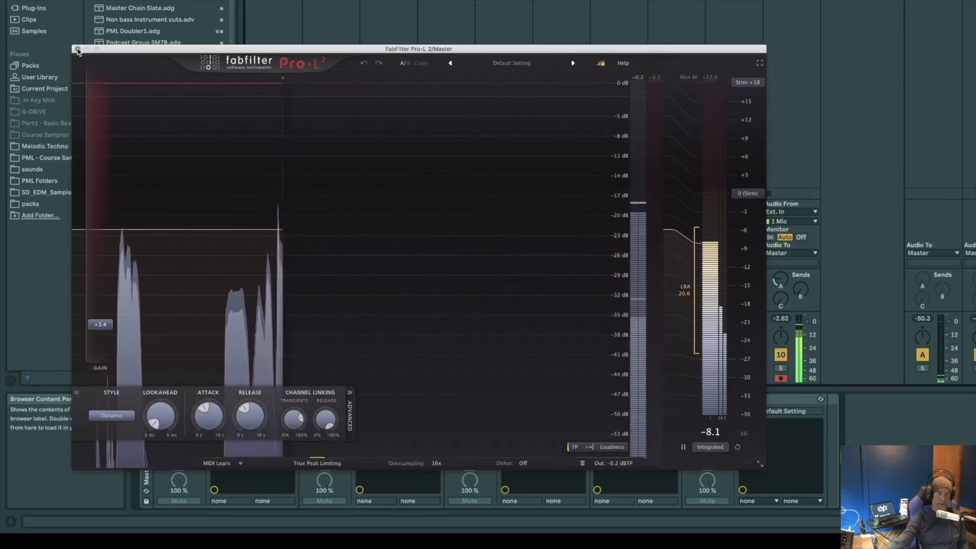
click(77, 50)
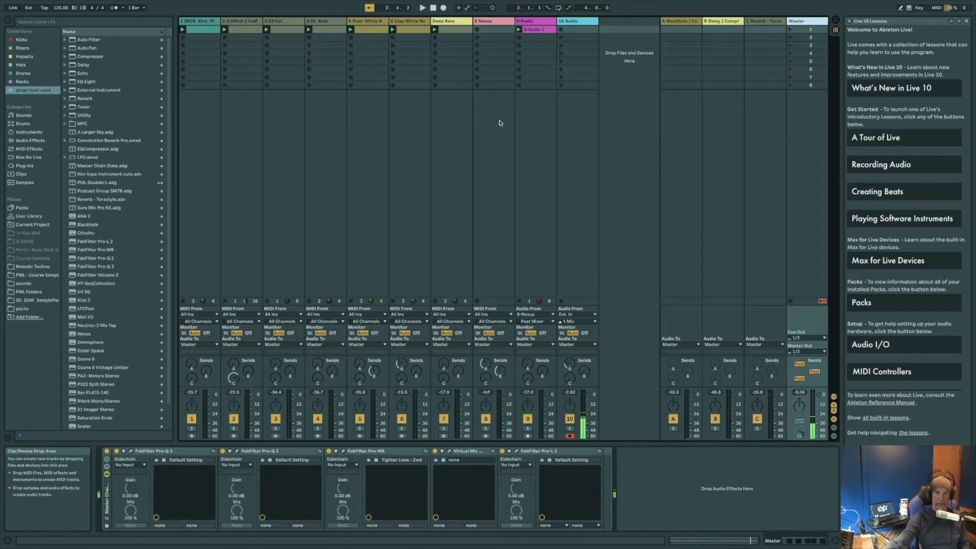
Turn on the 9 Audio track's EQCompressor rack with an EQ Eight band 1 low cut at 130 Hz and a lowered Compressor threshold.
click(532, 23)
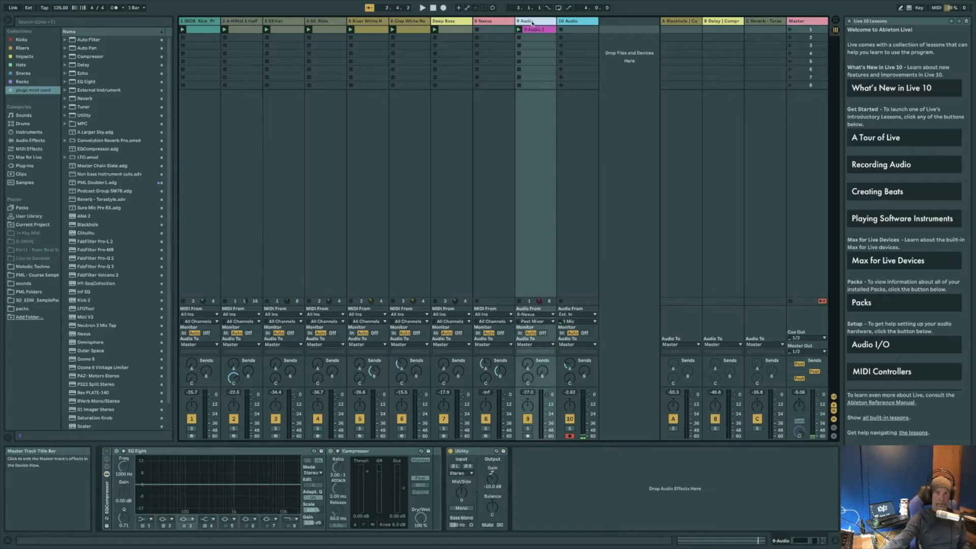
click(106, 452)
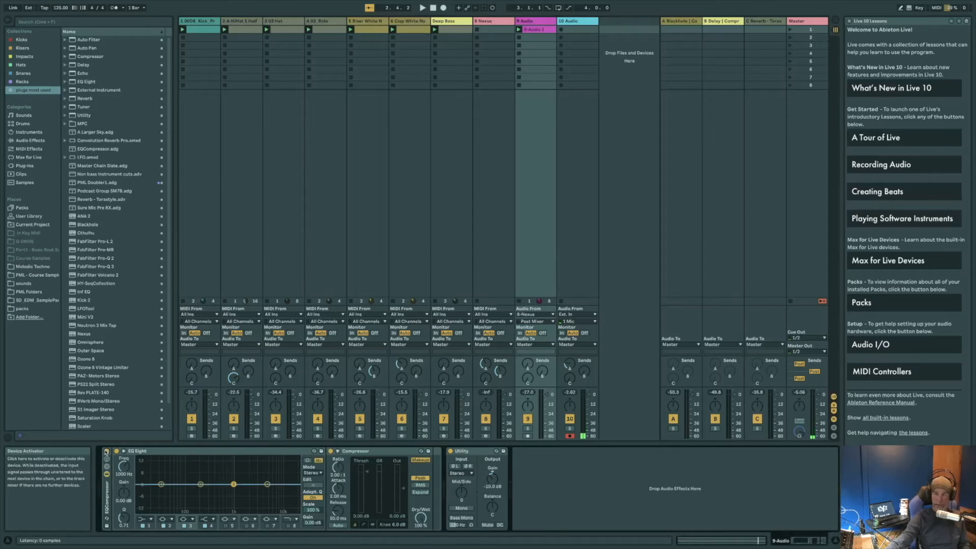
click(152, 520)
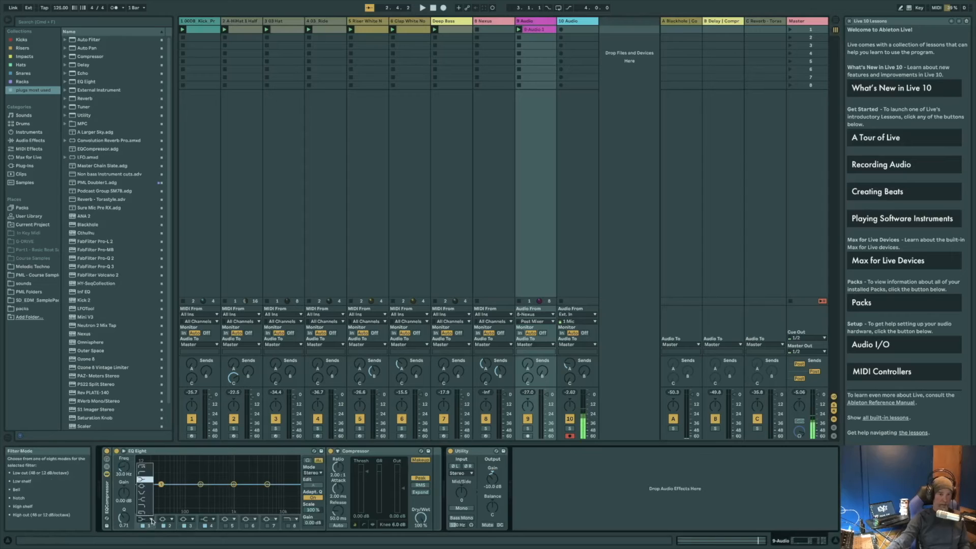
click(146, 474)
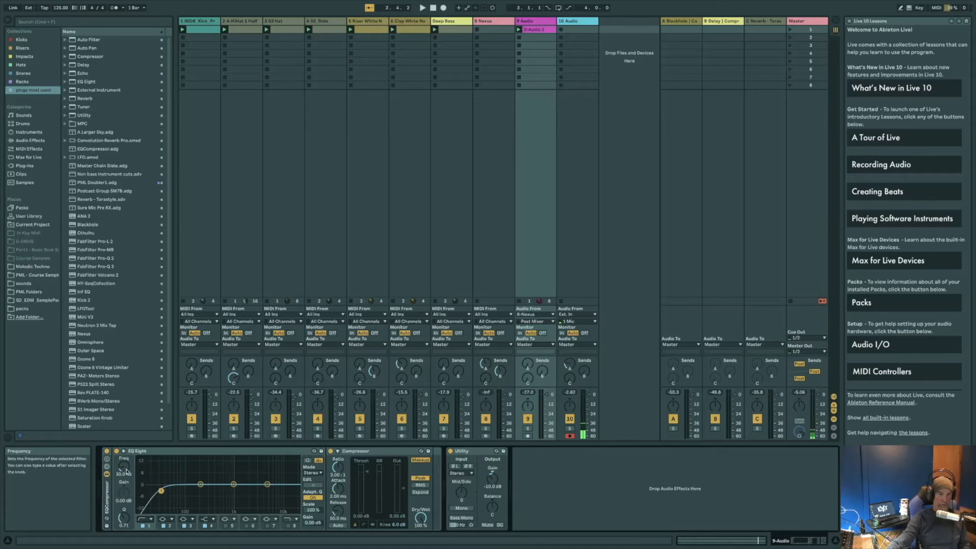
drag(127, 475, 127, 472)
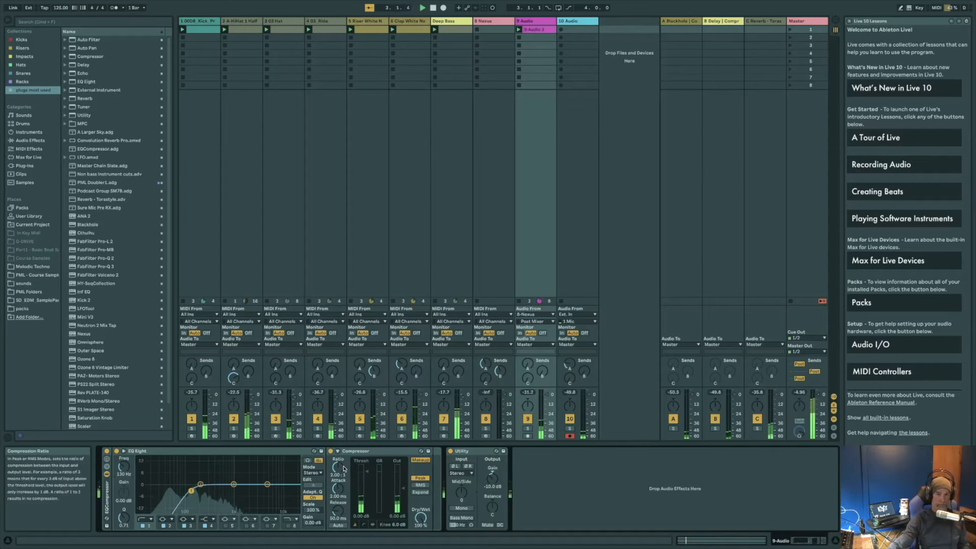
drag(369, 475, 369, 485)
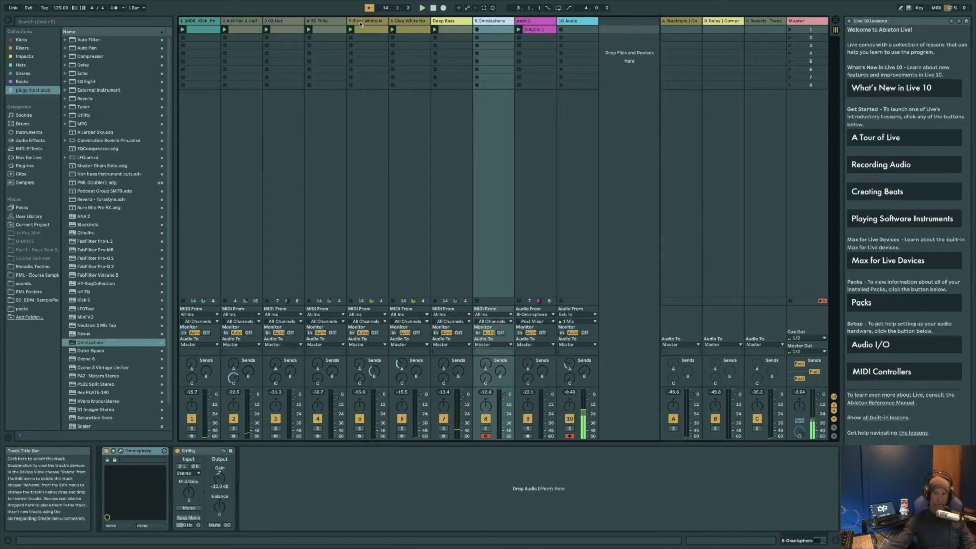
Insert a MIDI track after the Omnisphere track and load Cthulhu onto it.
right_click(495, 22)
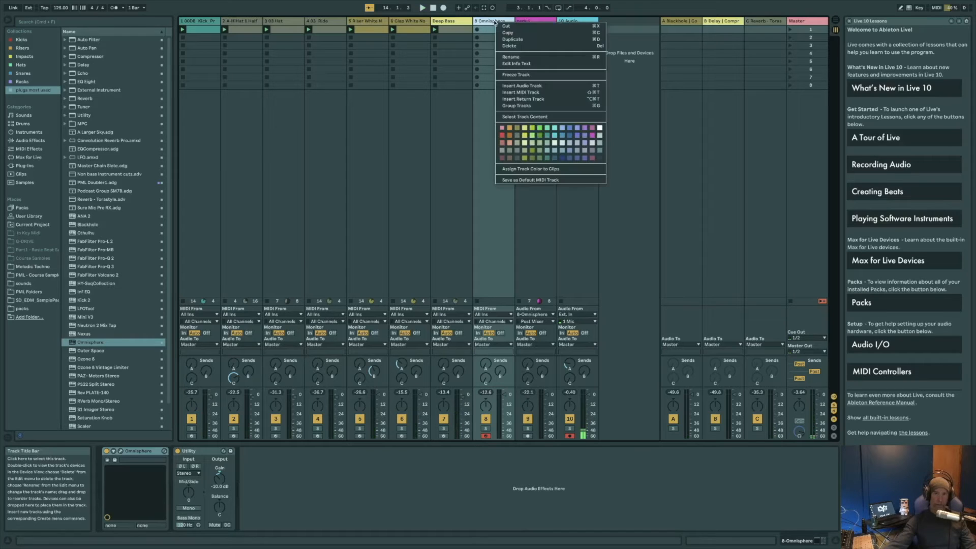
click(528, 93)
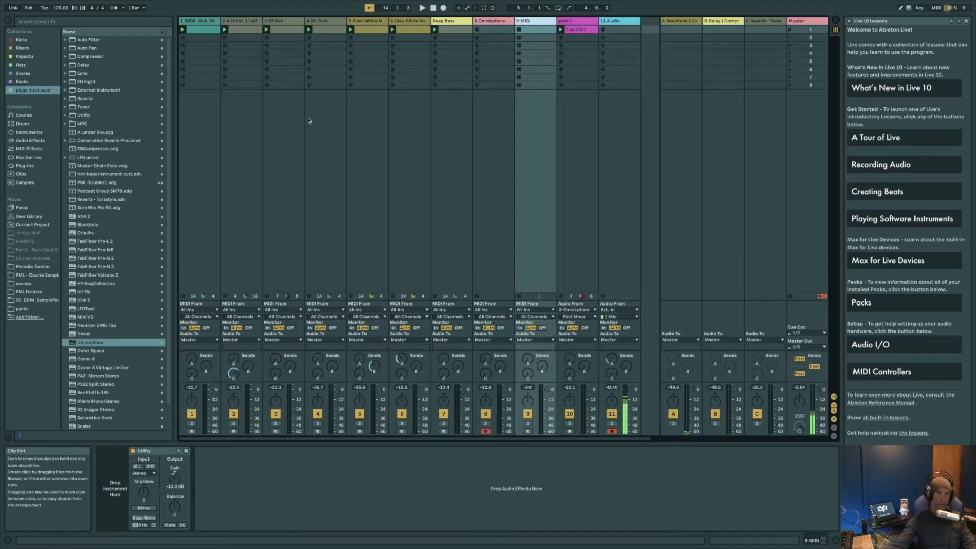
click(89, 233)
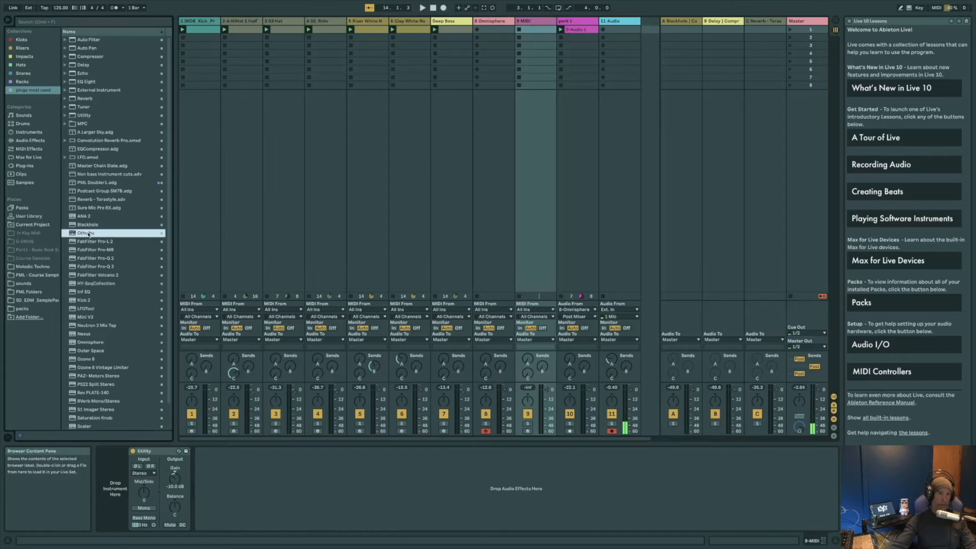
drag(114, 404, 114, 467)
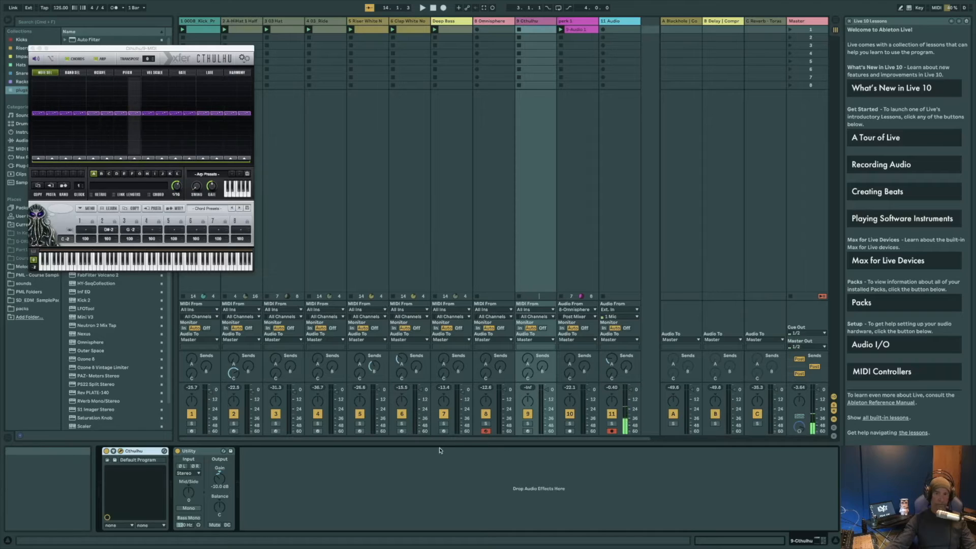
Arm the Cthulhu track for recording and switch off Cthulhu's internal sound.
click(527, 431)
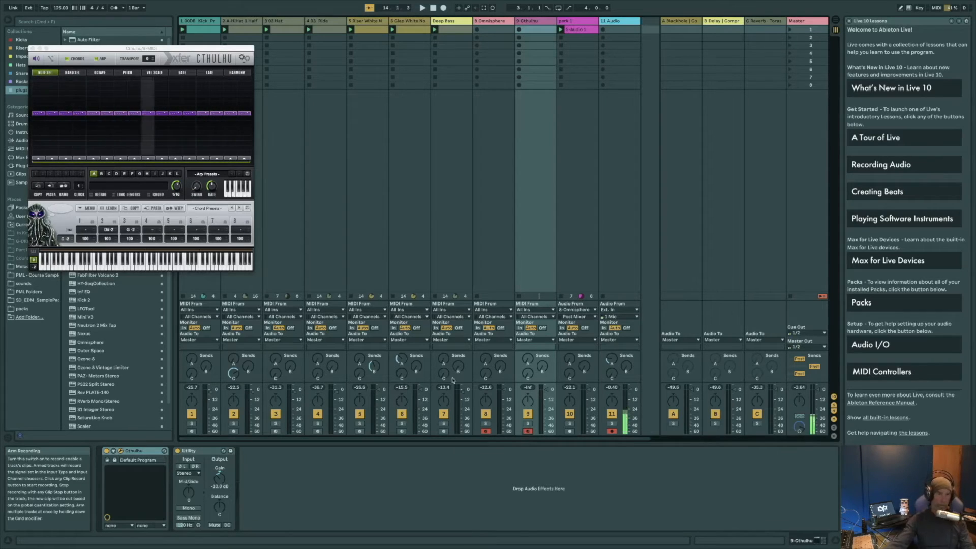
click(35, 61)
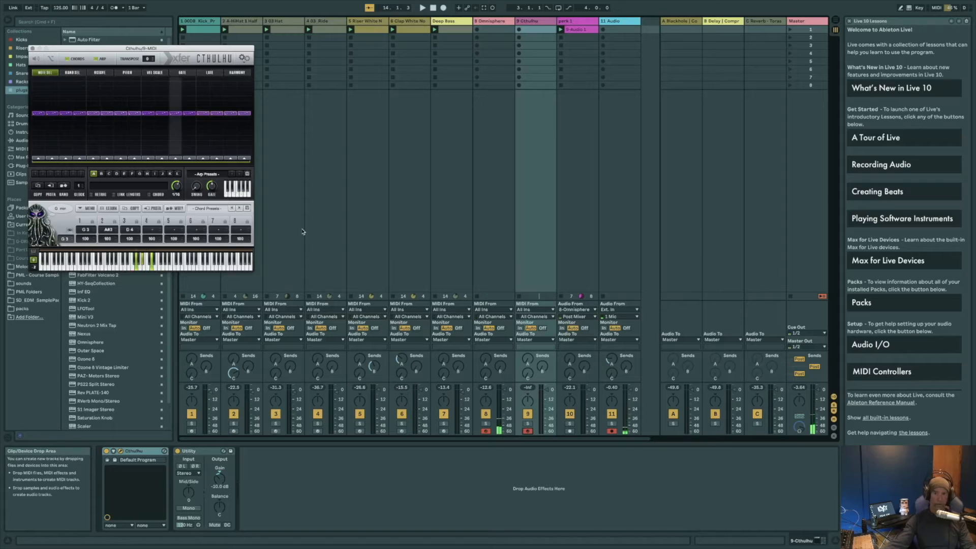
Set the Omnisphere track's MIDI input to 9-Cthulhu, taking the signal from the Cthulhu plugin.
click(501, 309)
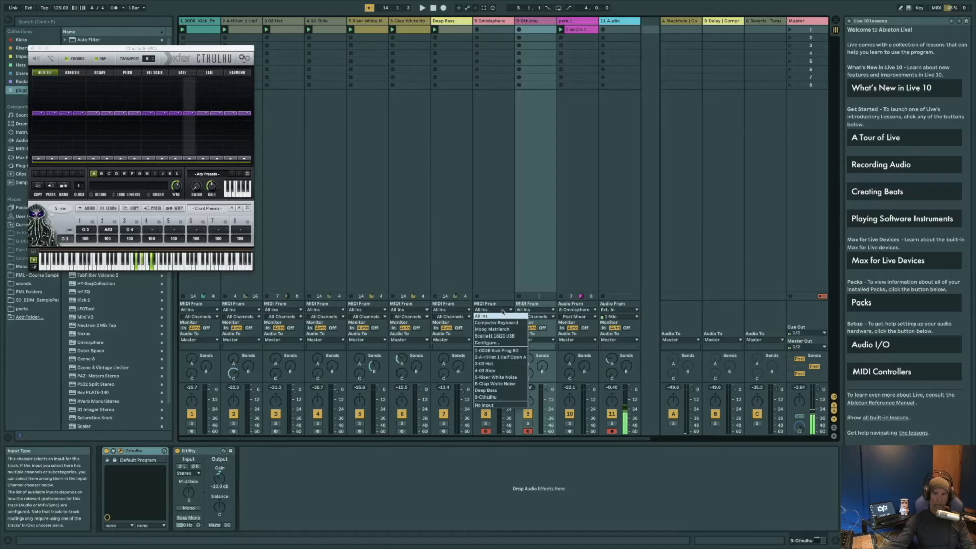
click(494, 397)
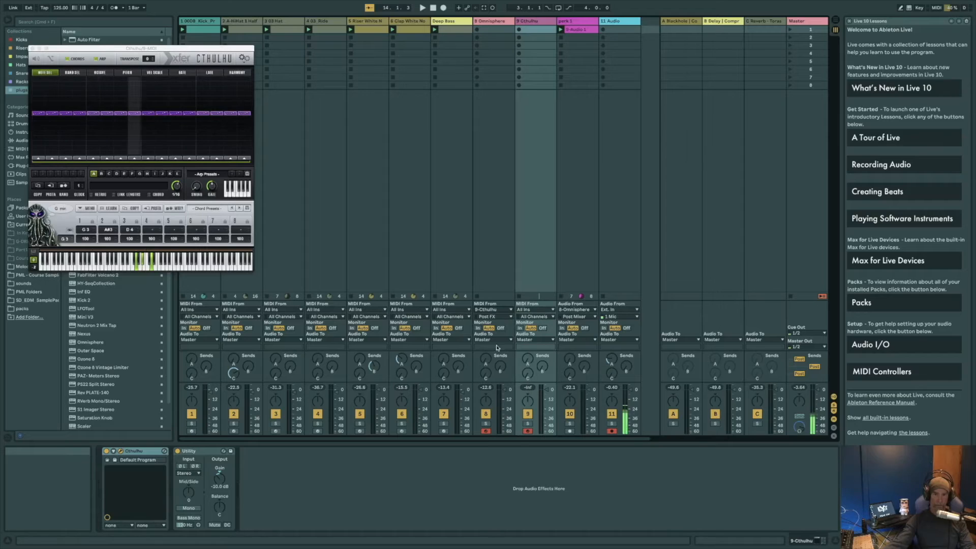
click(496, 317)
click(494, 339)
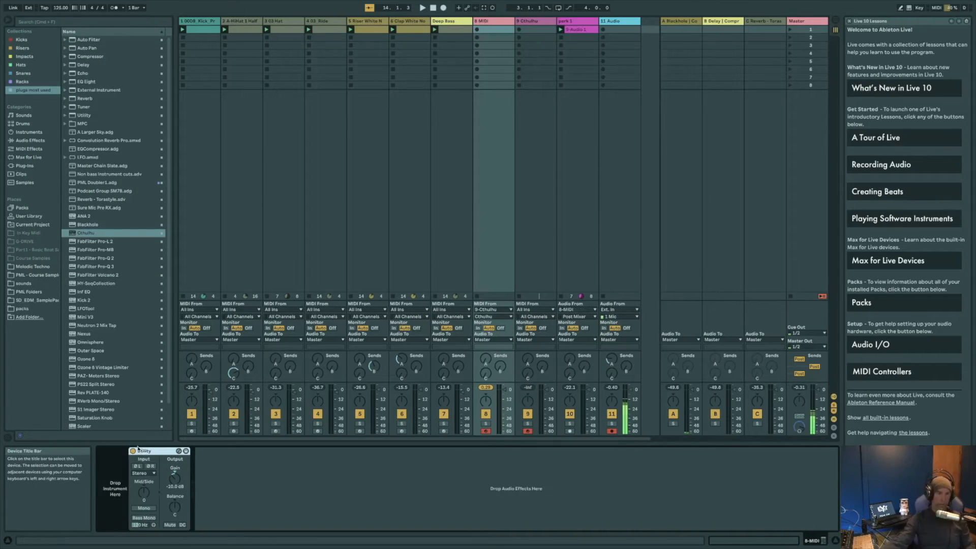
Load the ANA 2 synth onto the 8 MIDI track that receives Cthulhu's MIDI.
click(85, 217)
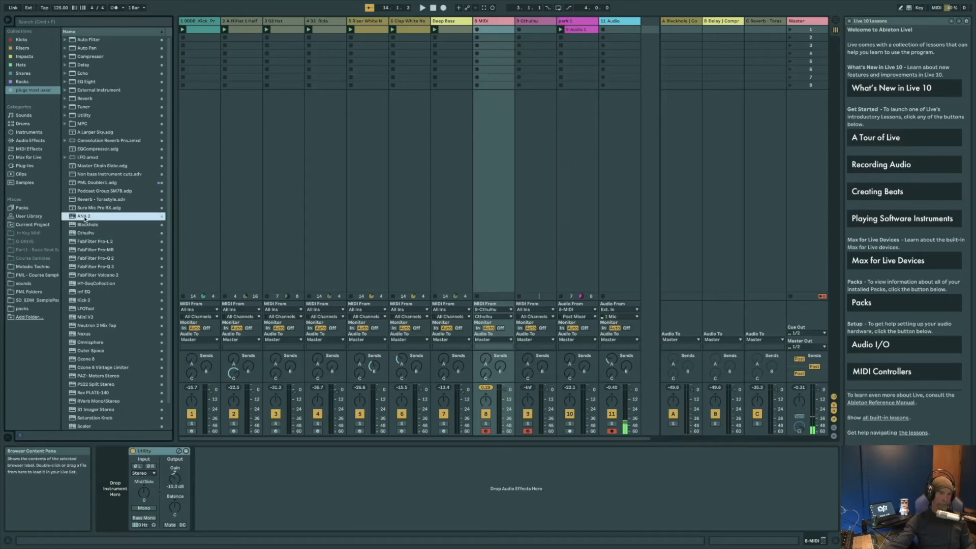
drag(85, 219, 124, 464)
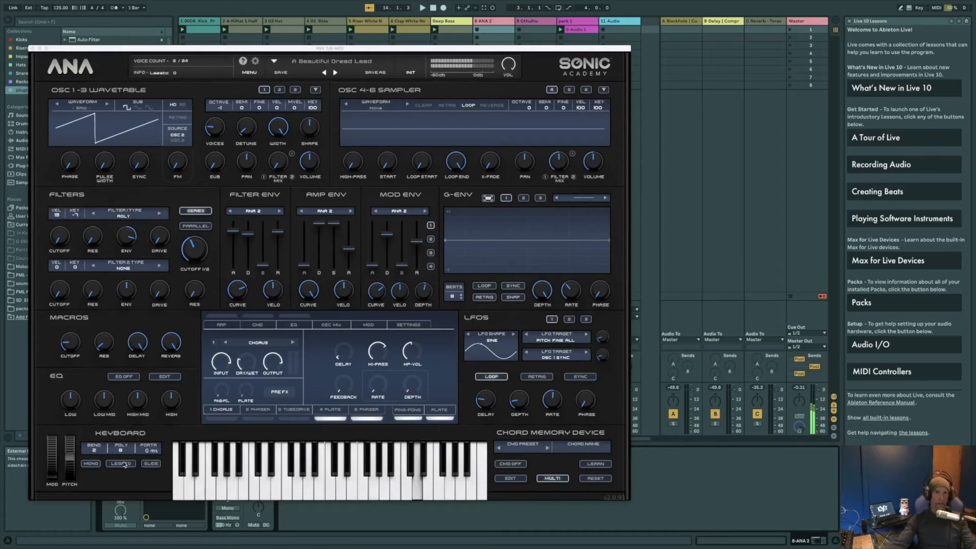
Shorten ANA 2's filter, amp and mod envelopes into a pluck and bypass the ping-pong delay and plate reverb sends.
drag(417, 242, 417, 268)
drag(386, 238, 349, 265)
drag(333, 224, 333, 266)
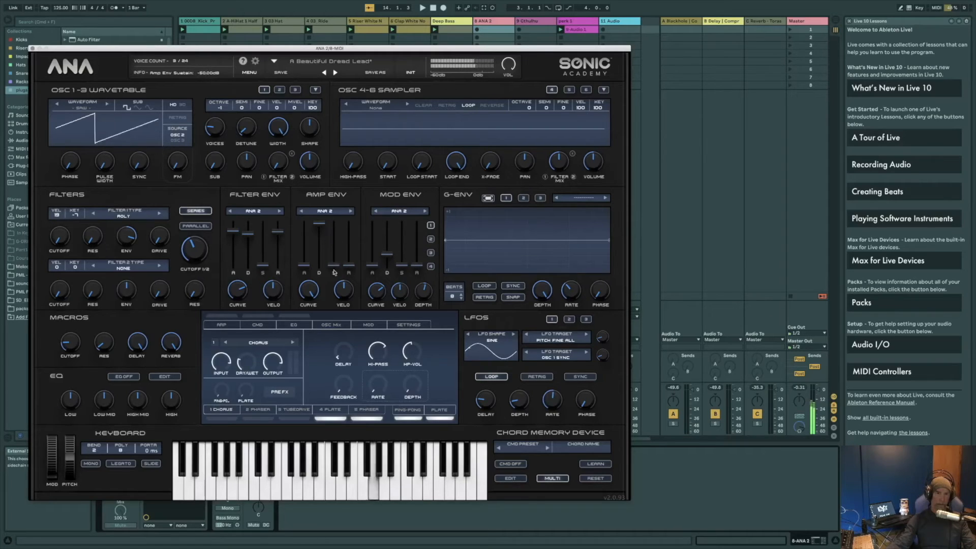
drag(319, 223, 276, 264)
drag(233, 232, 247, 249)
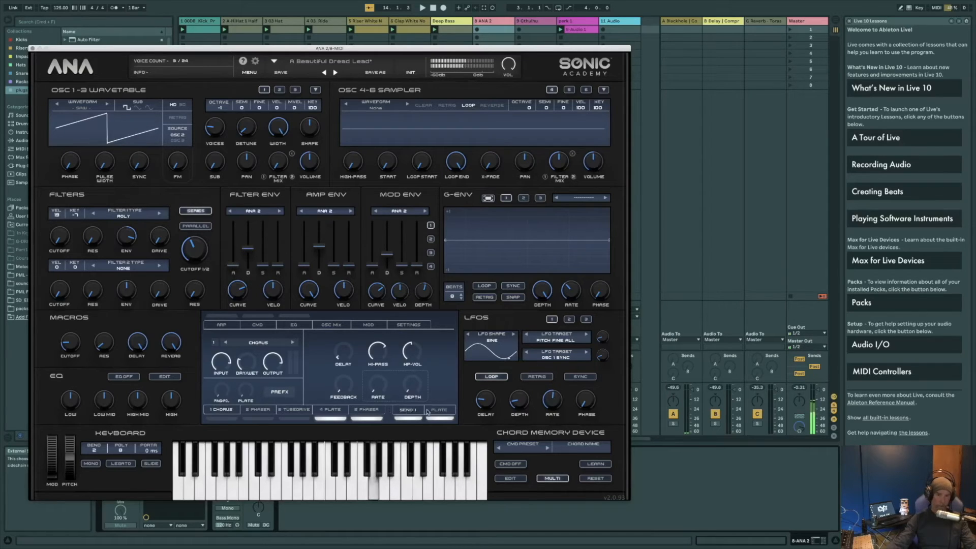
click(440, 418)
click(409, 418)
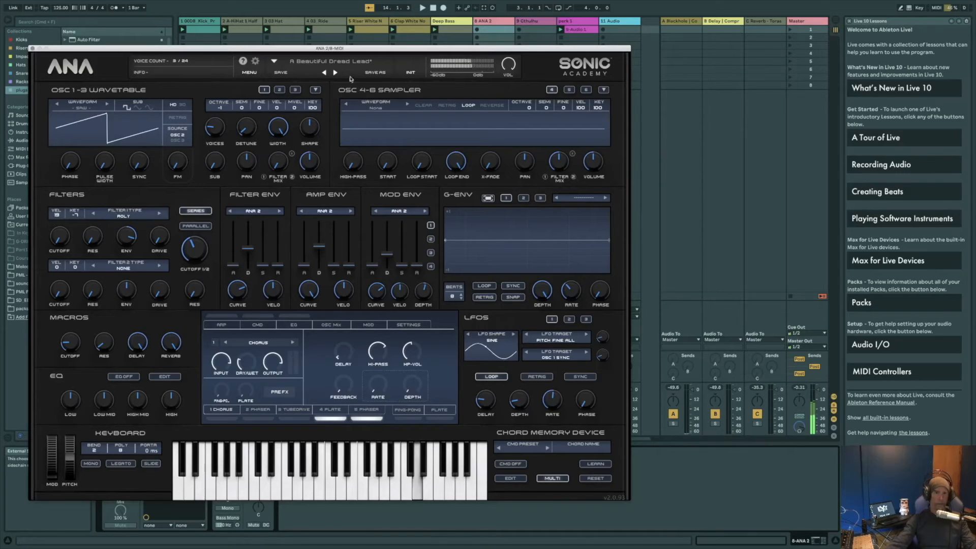
Audition ANA 2's analog pluck presets, including Analog Guitar and Angel Harp, load Arp Wave, and close the synth window.
click(335, 73)
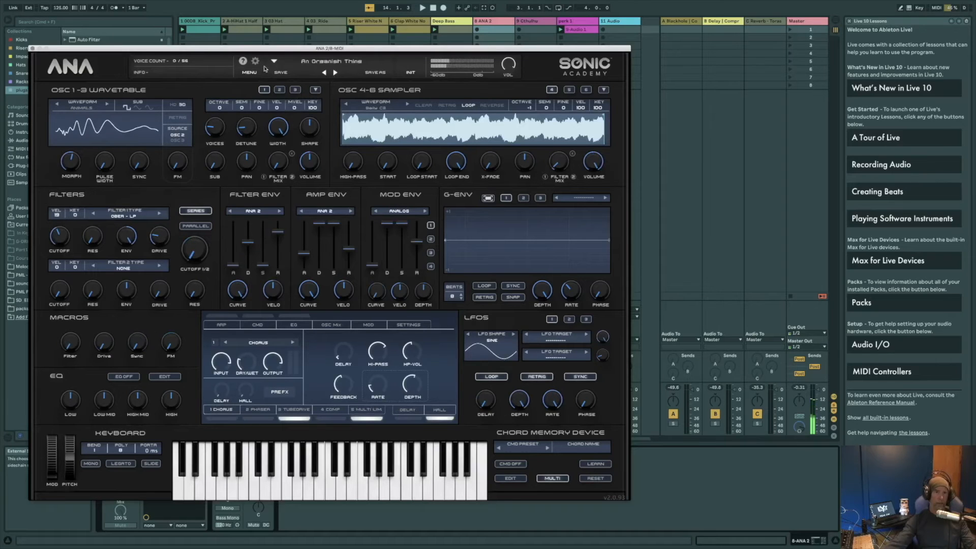
click(334, 62)
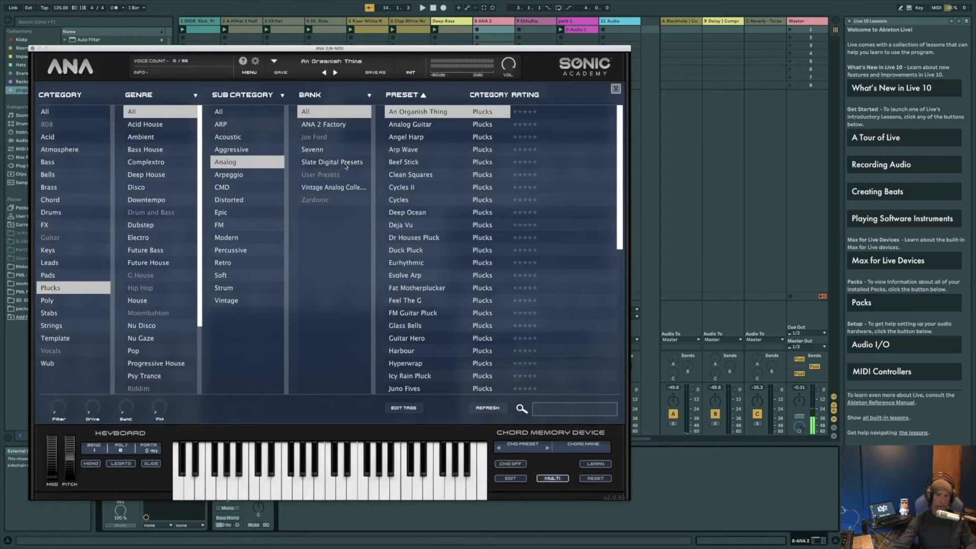
double_click(405, 125)
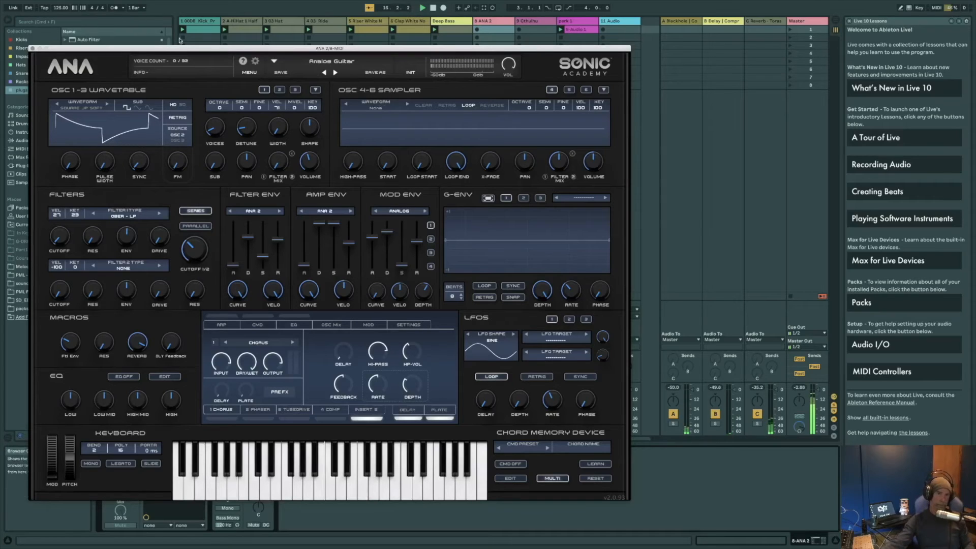
click(334, 73)
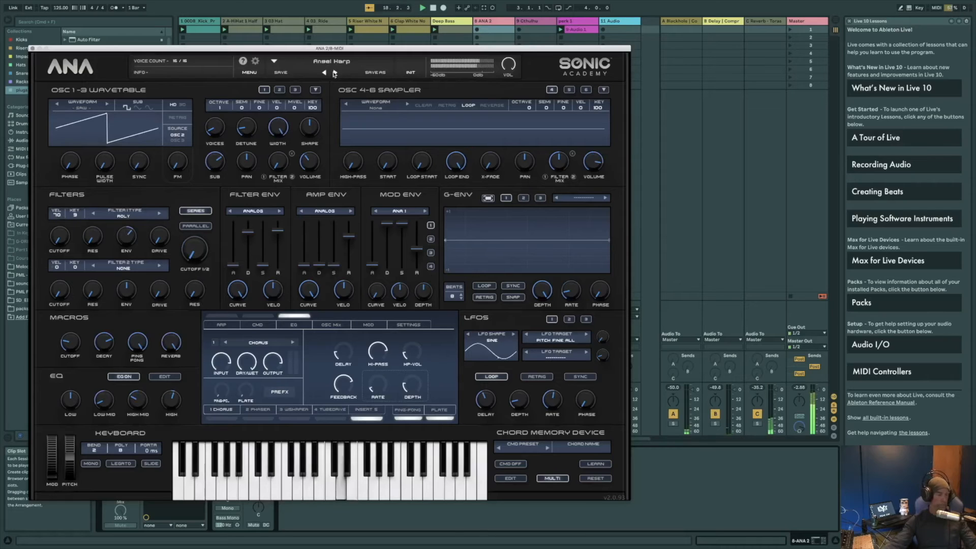
click(334, 73)
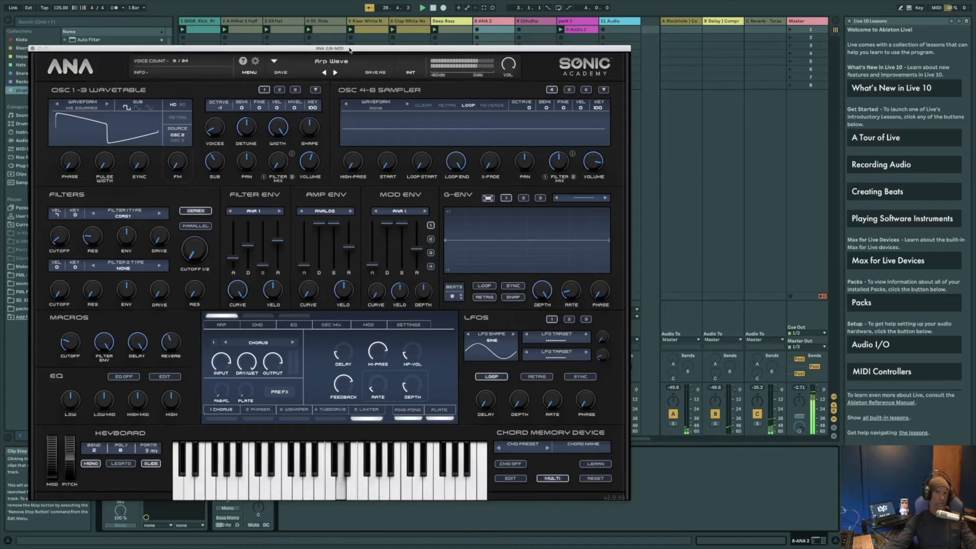
click(32, 48)
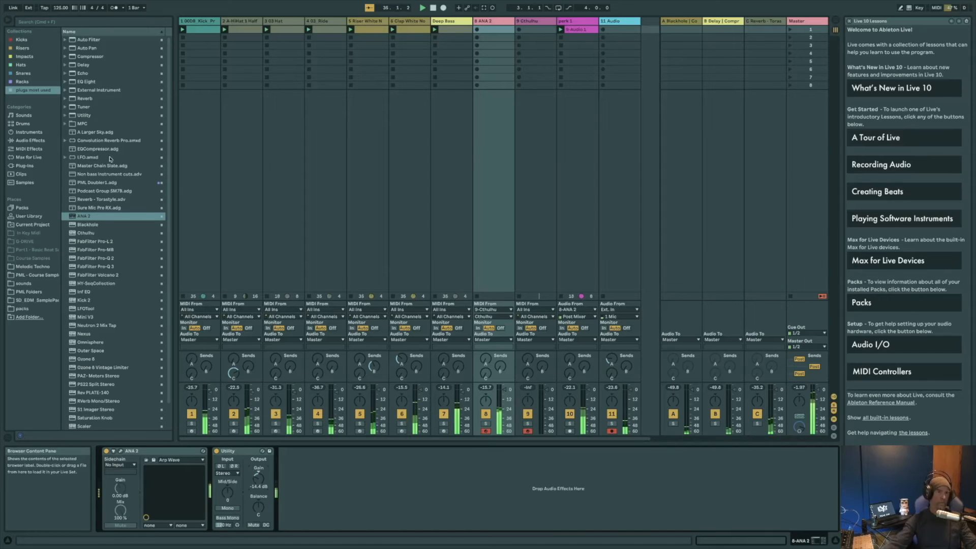
Insert a Compressor right after ANA 2 and sidechain it to the kick on track 1.
click(89, 57)
drag(89, 57, 215, 464)
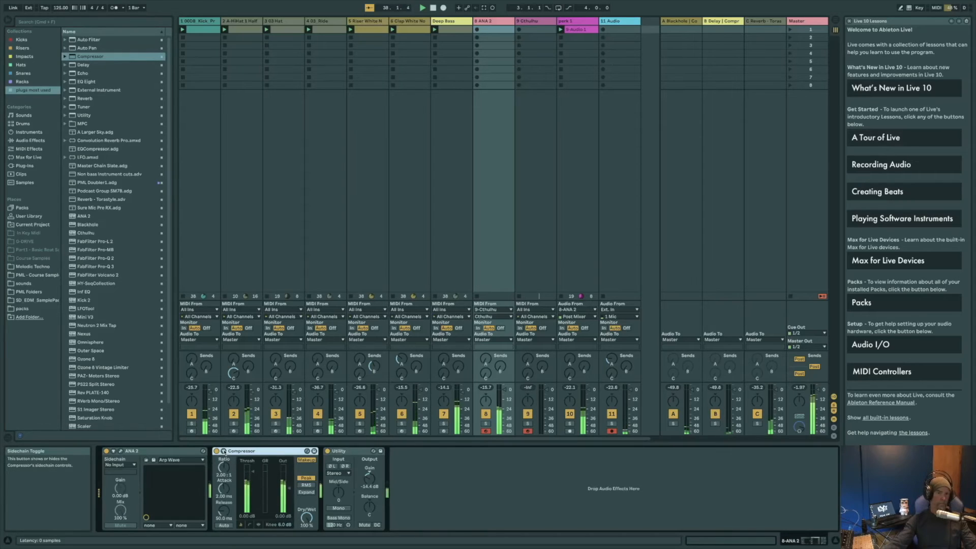
click(224, 451)
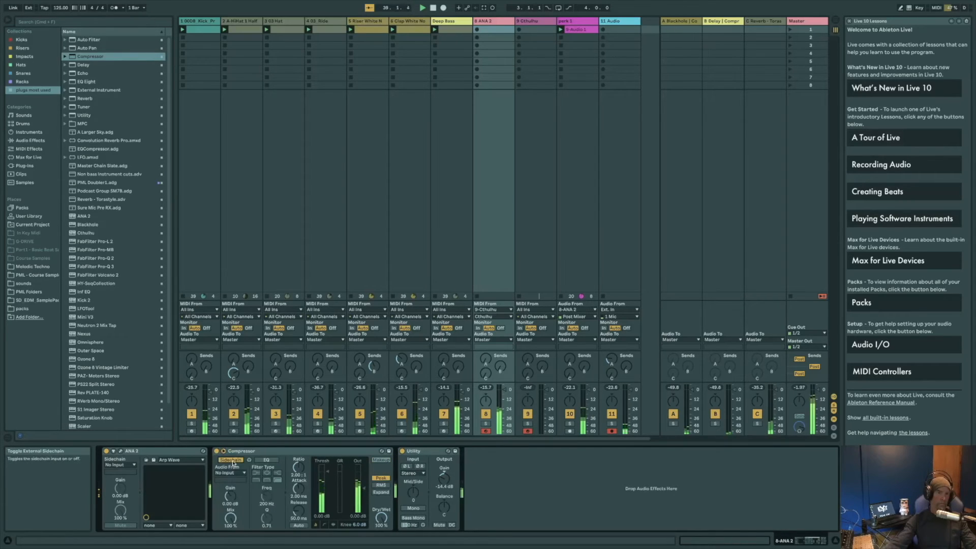
click(233, 473)
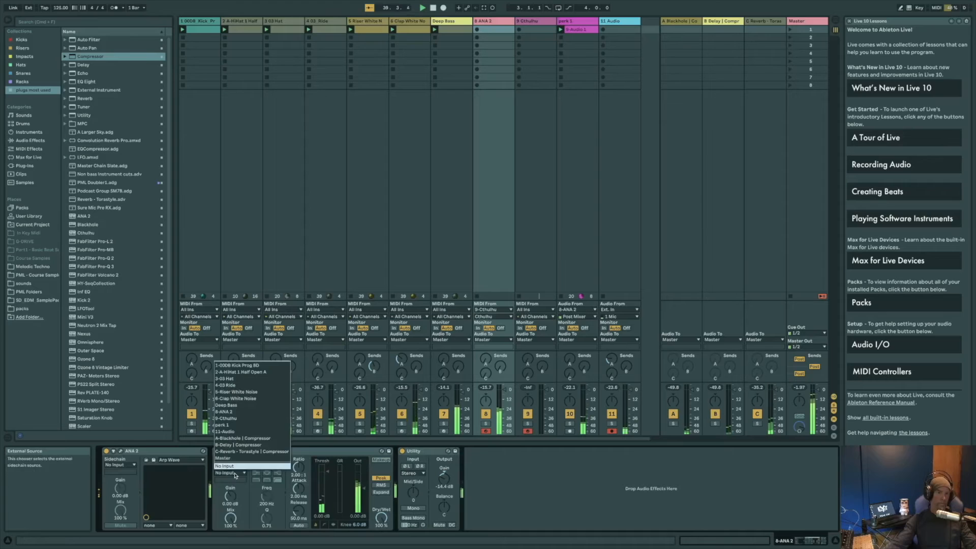
click(234, 365)
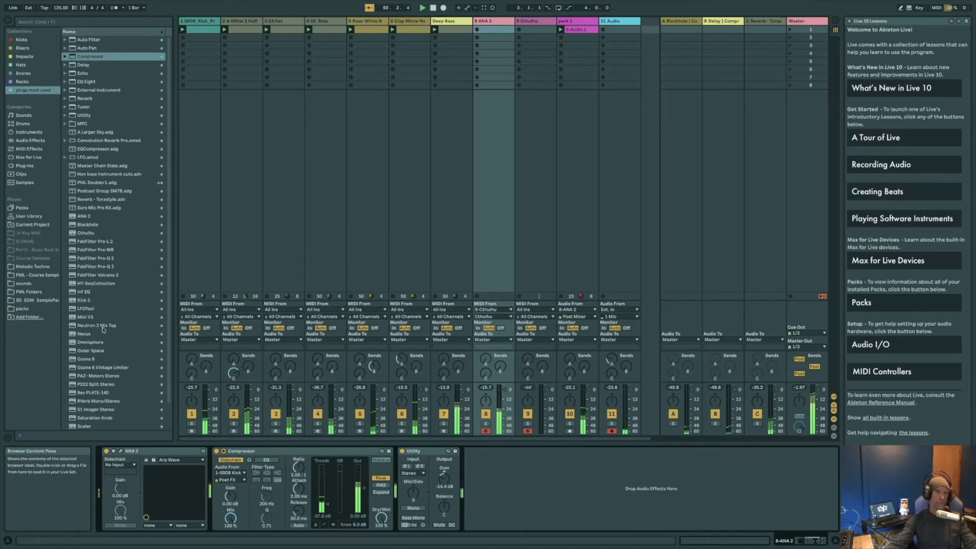
Insert an EQ Eight with a 240 Hz low cut before the Compressor and raise the ANA 2 track's send to Blackhole.
drag(82, 83, 212, 463)
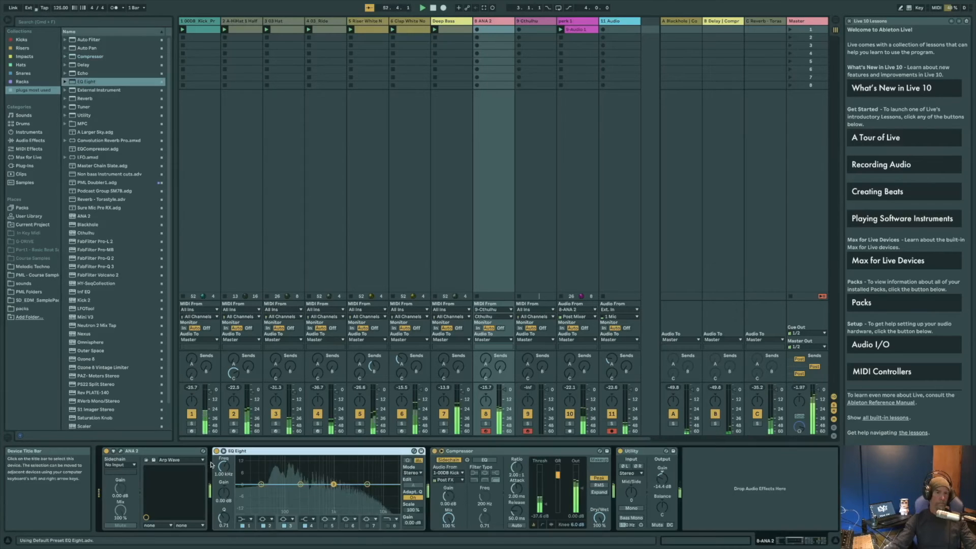
click(250, 519)
click(243, 473)
drag(223, 466, 224, 468)
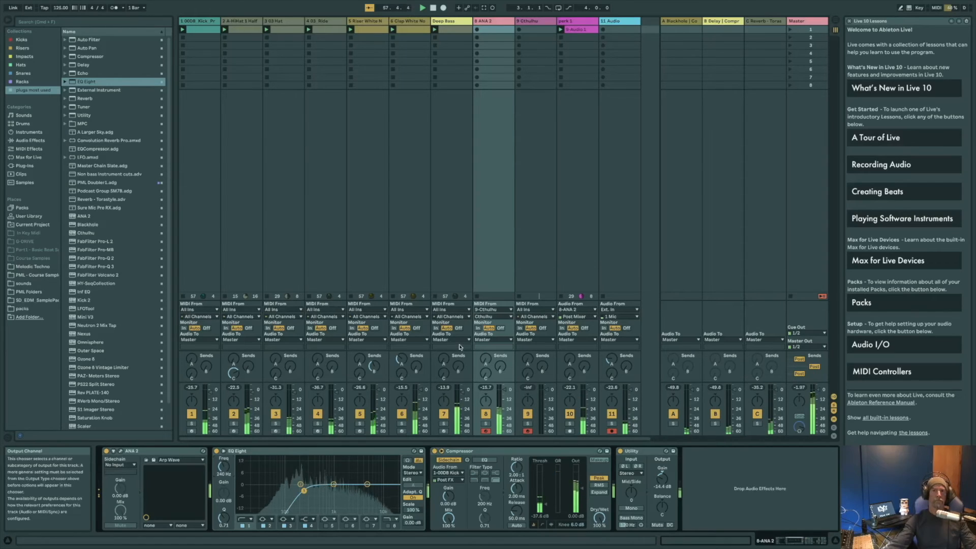
drag(486, 359, 485, 320)
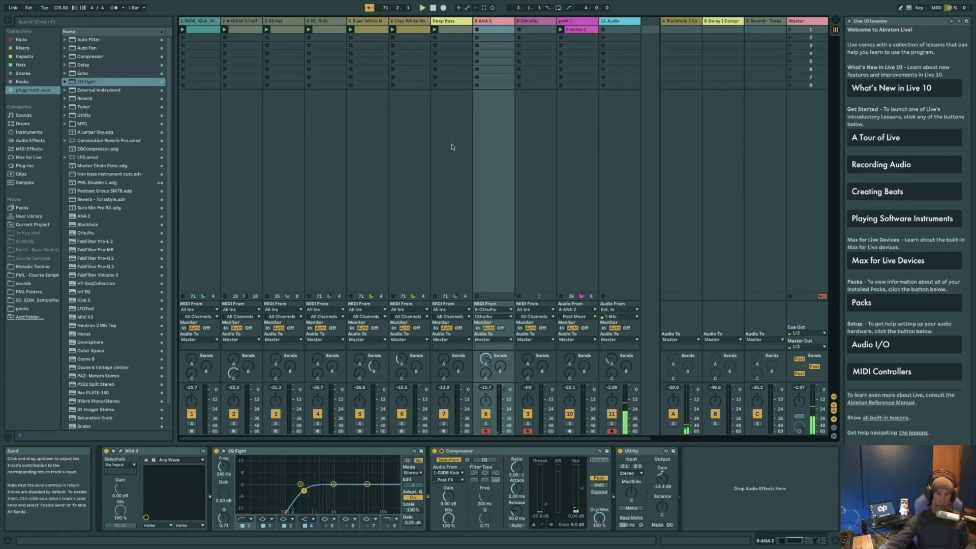
Record Cthulhu's MIDI output as a four-bar clip in the first slot of the ANA 2 track.
double_click(491, 30)
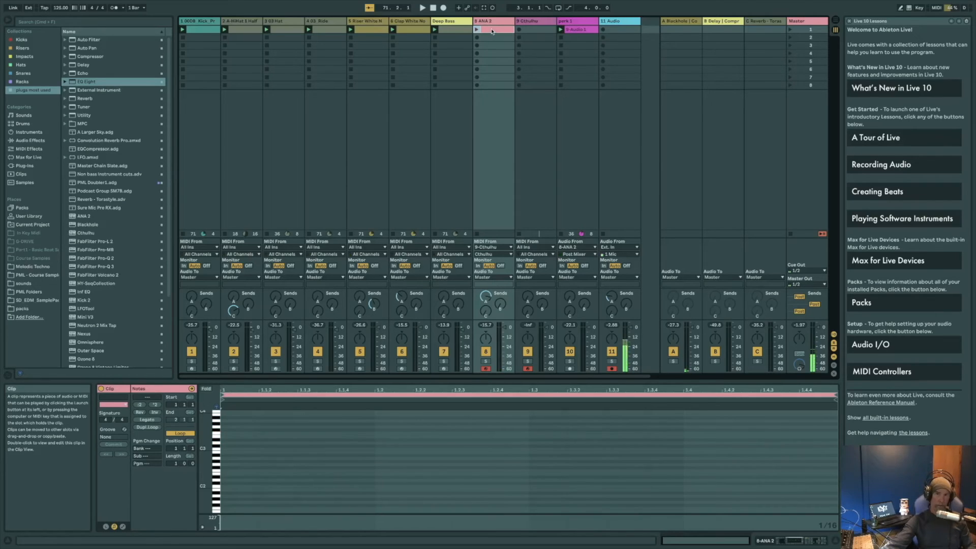
key(Delete)
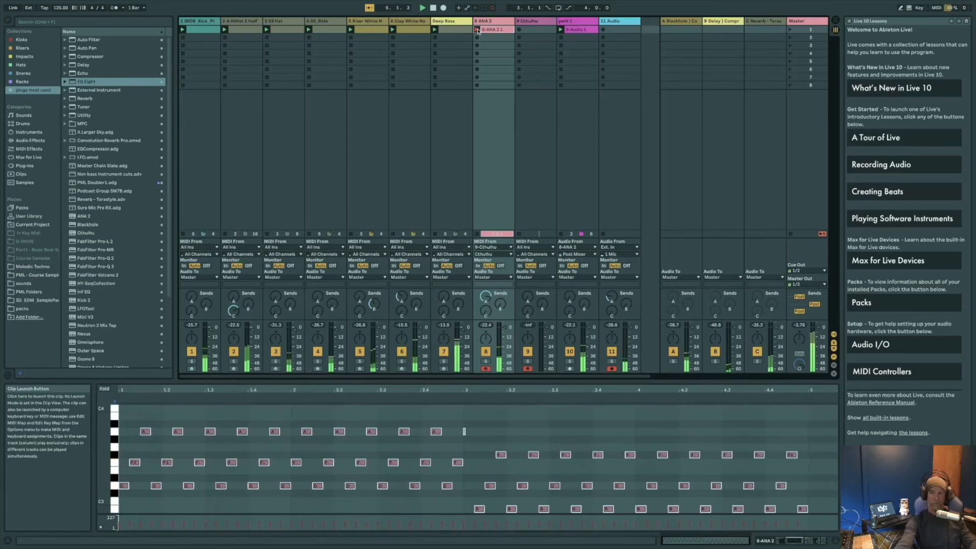
click(476, 30)
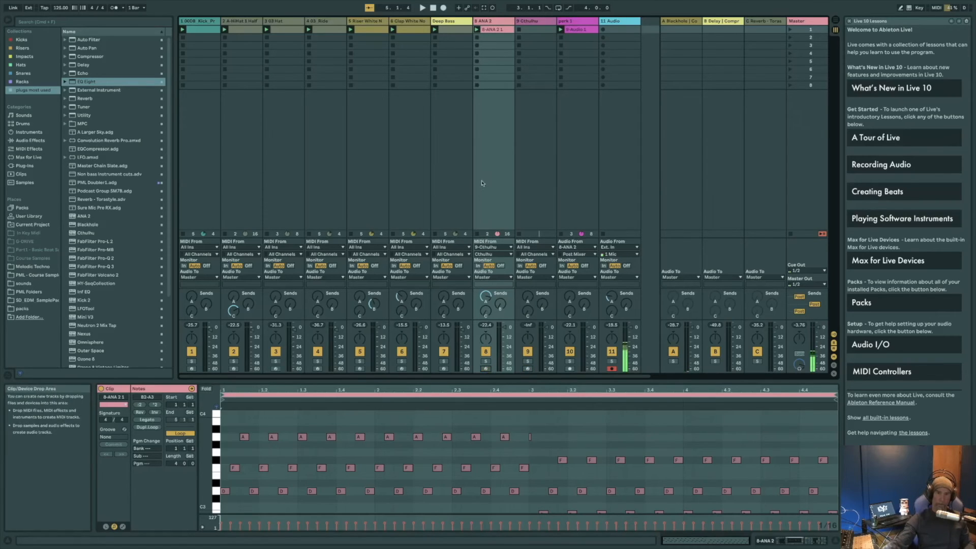
Play the recorded clip and delete the stray, very short A3 note at the start of bar 3.
key(space)
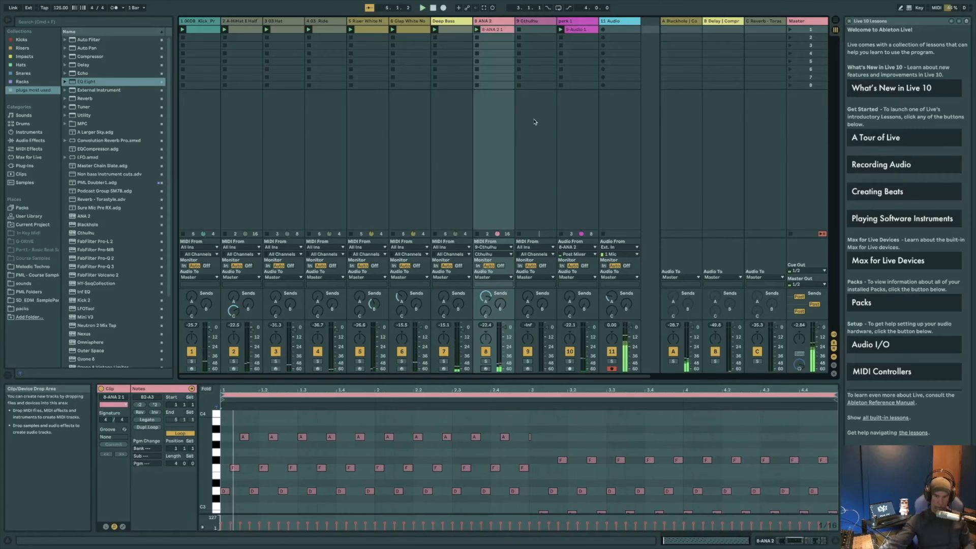
click(530, 438)
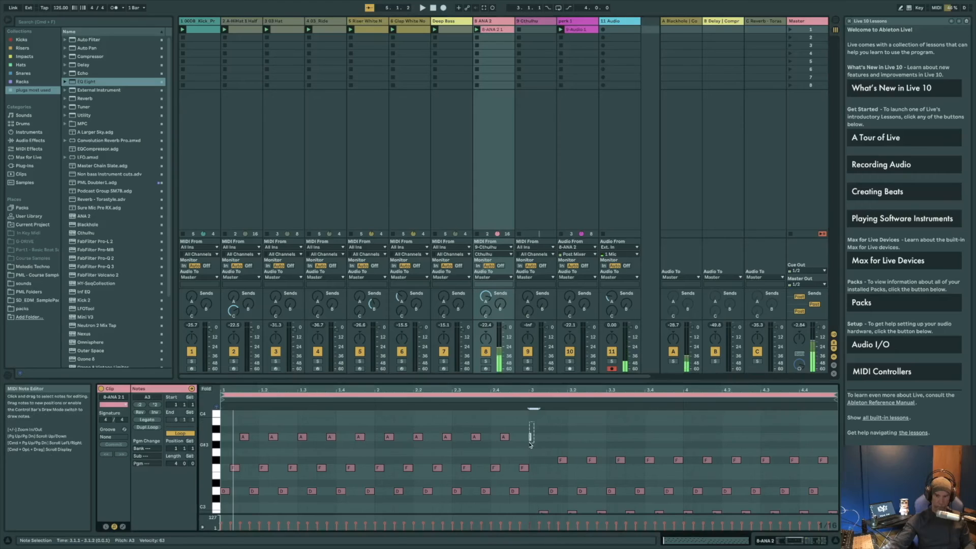
click(529, 432)
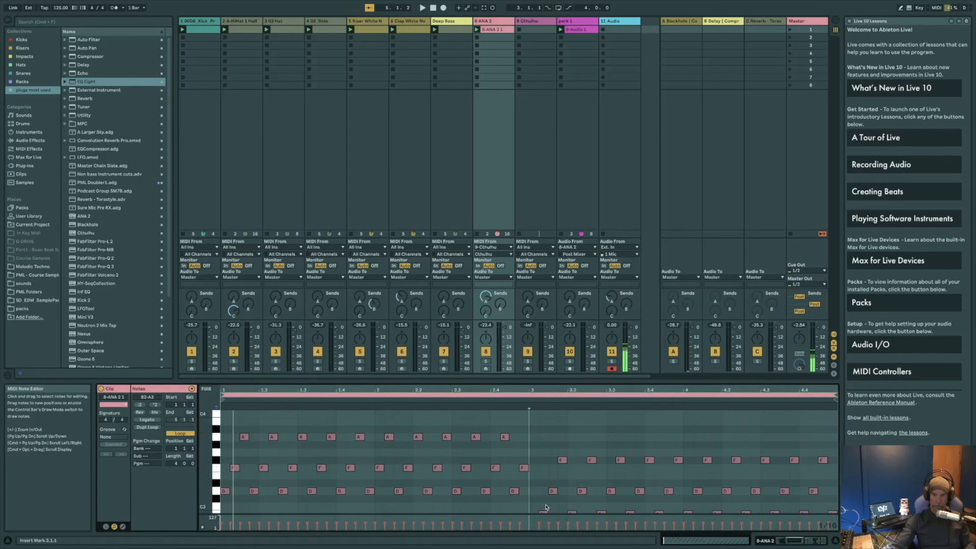
Shift all notes in the clip's second half one sixteenth earlier to start on bar 3, and play the clip.
drag(535, 513, 832, 441)
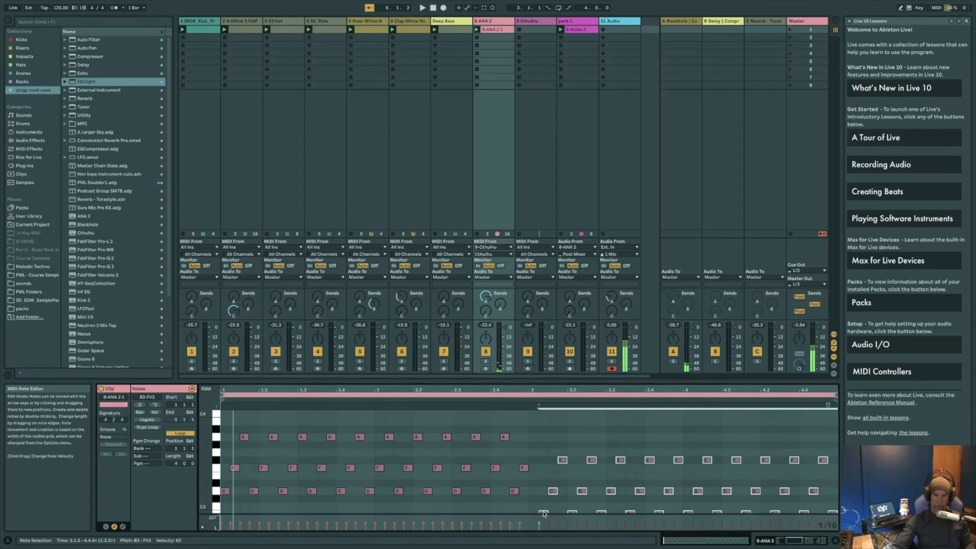
key(Left)
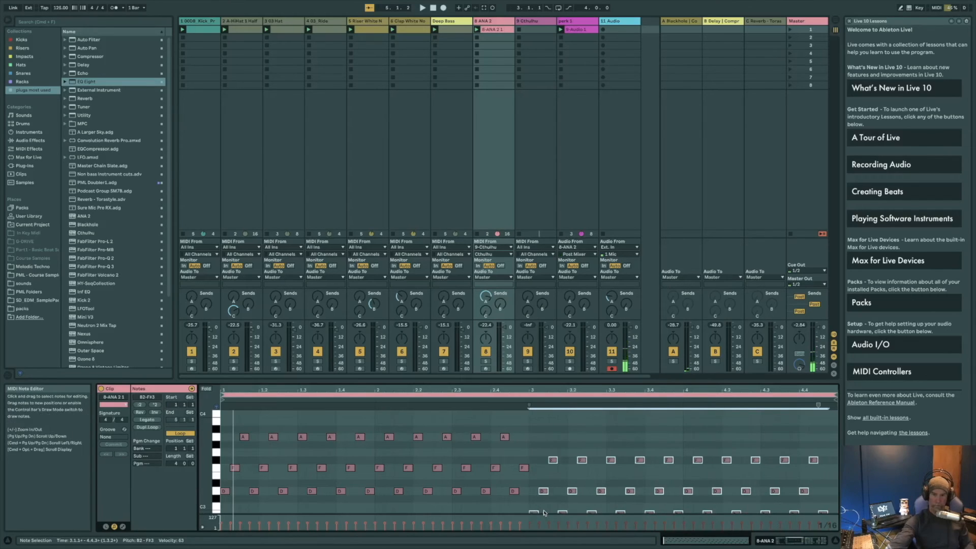
scroll(554, 488, down, 5)
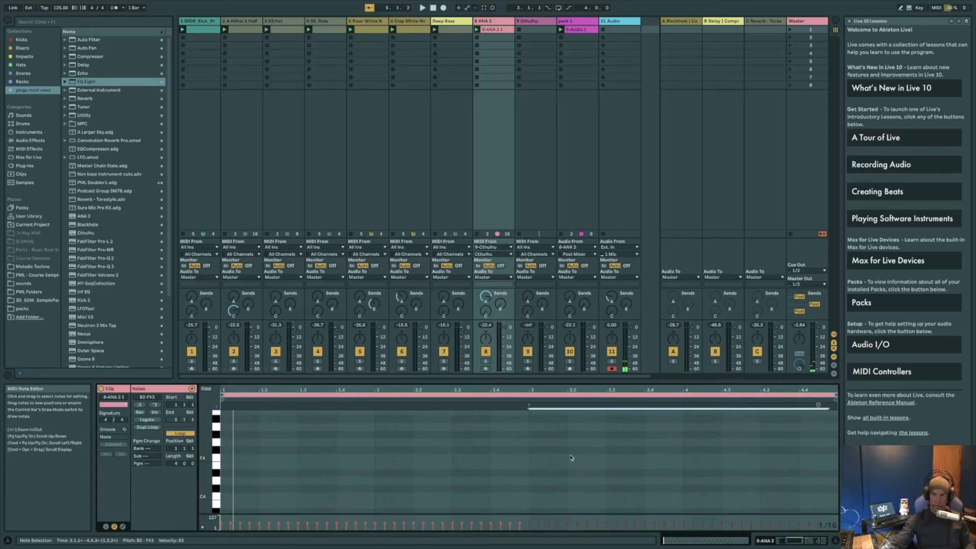
scroll(571, 458, up, 5)
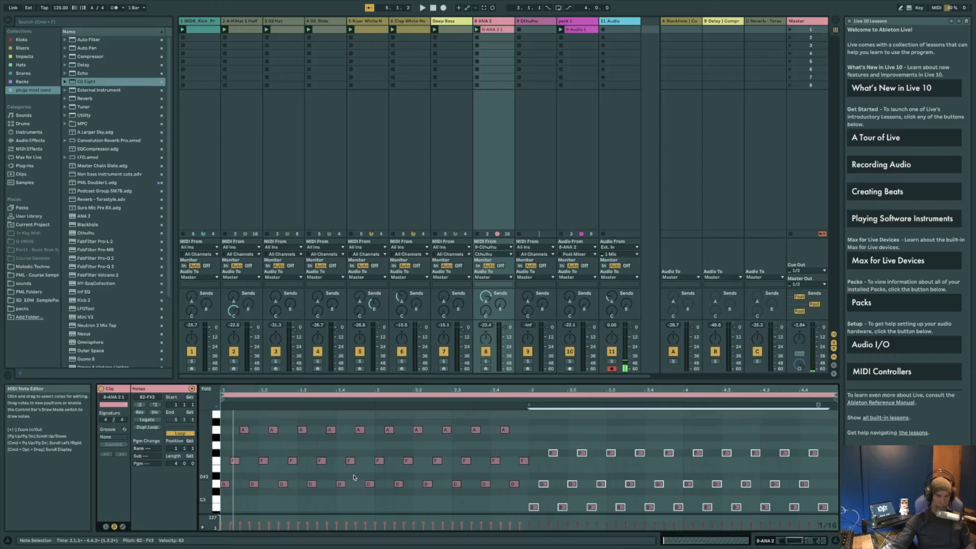
key(space)
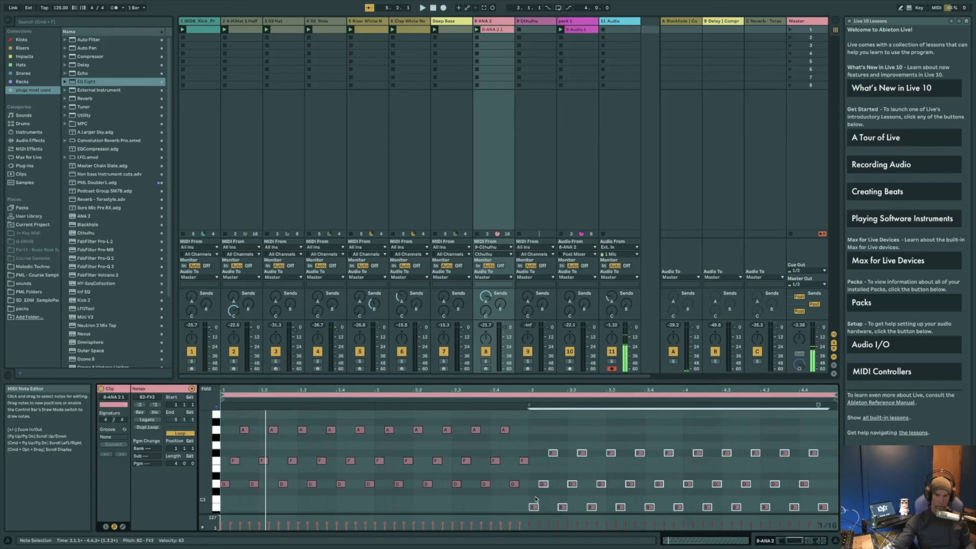
Delete the clip's second-half notes and duplicate the first two bars of notes into bars 3 and 4.
key(Delete)
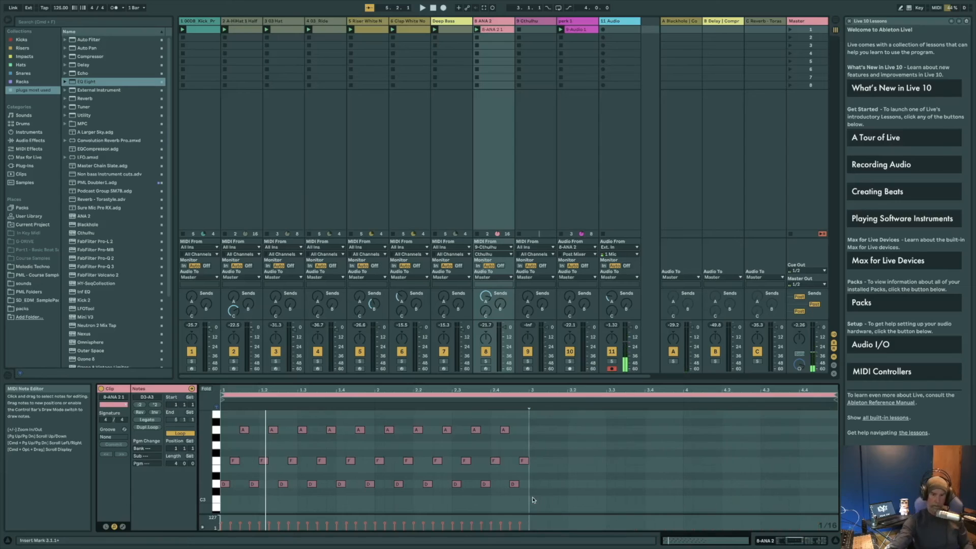
key(space)
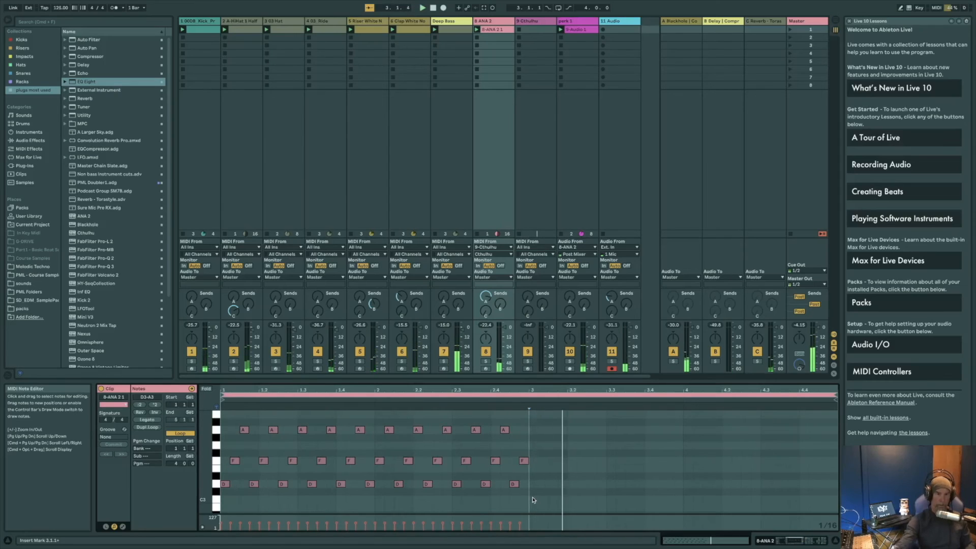
drag(225, 500, 538, 406)
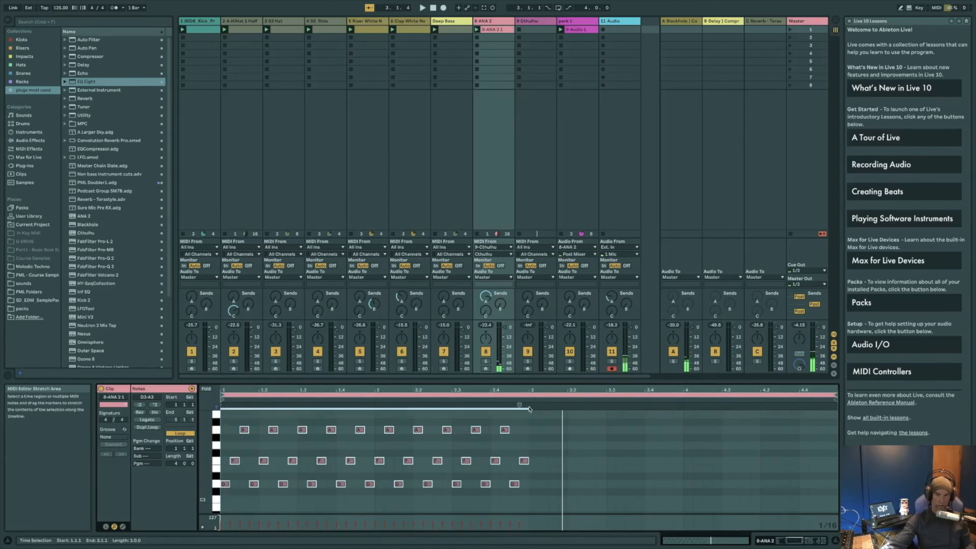
key(ctrl+d)
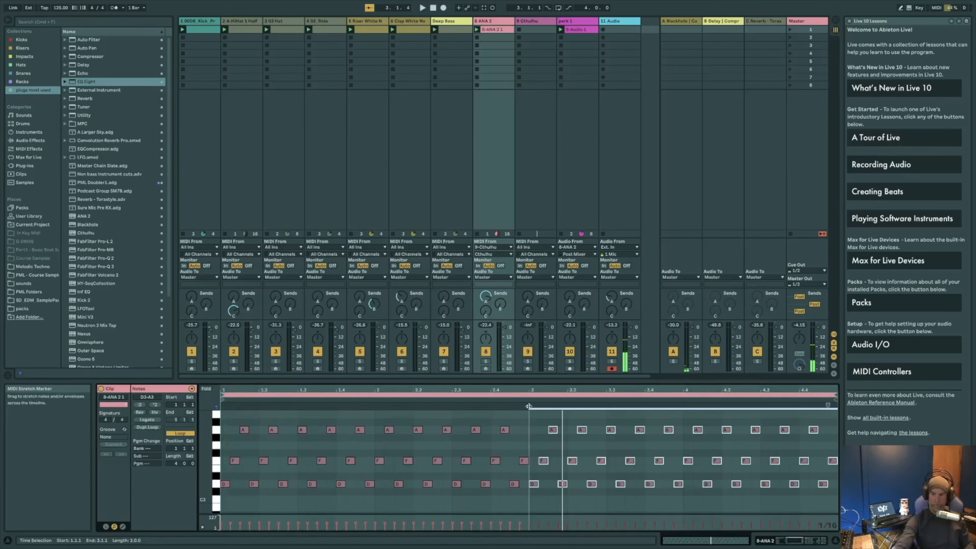
Transpose the duplicated notes in bars 3 and 4 down five semitones in total, auditioning the change in the mix.
key(Down)
key(Down)
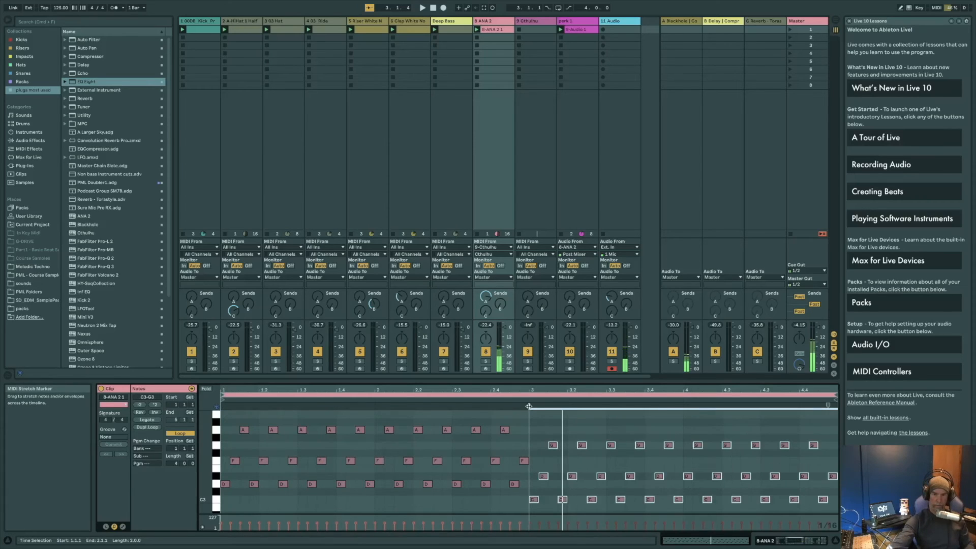
key(Down)
key(Down)
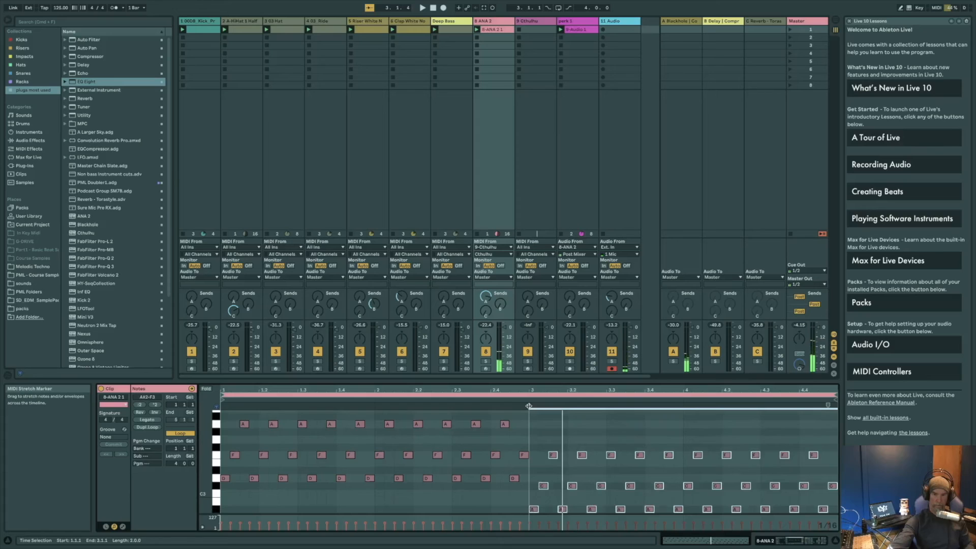
key(space)
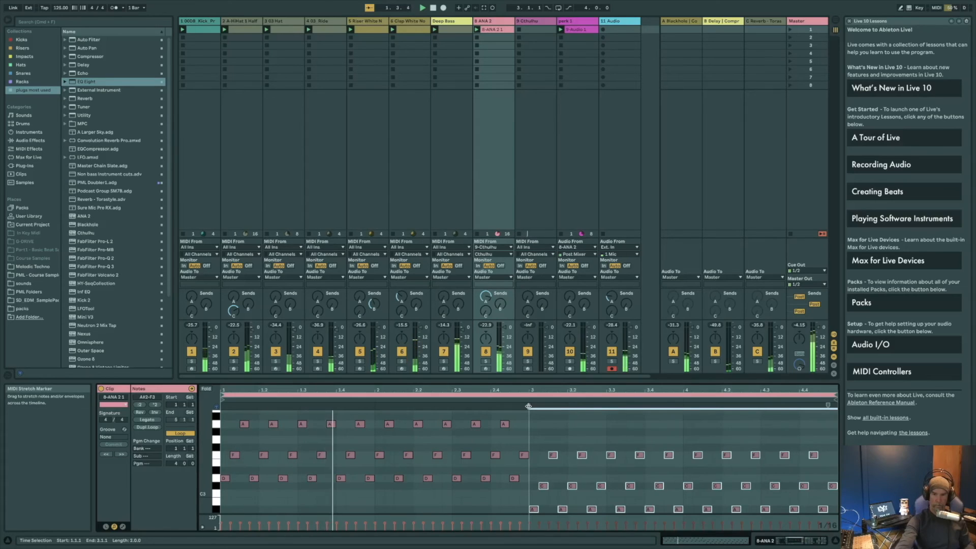
key(Down)
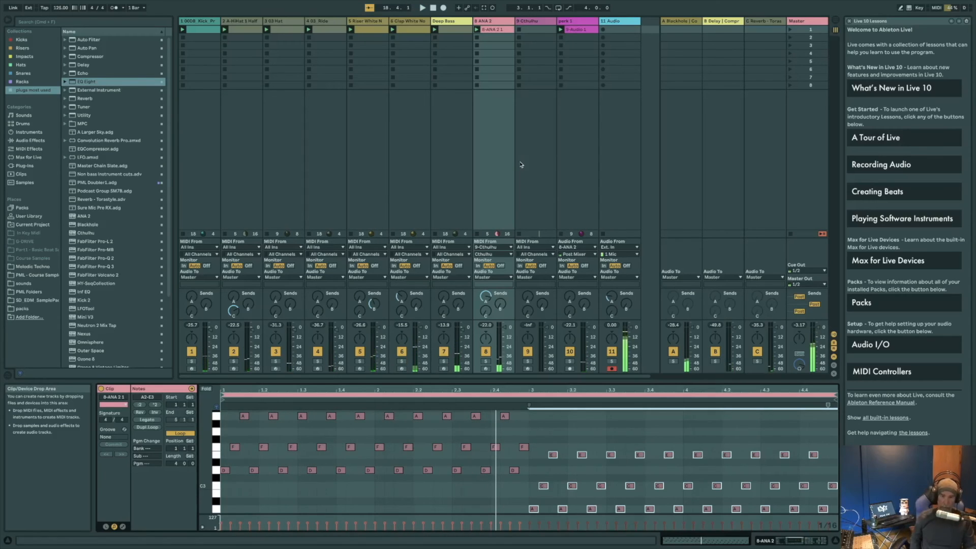
Open the ANA 2 track's synth and lower the mod envelope's sustain and release and the filter envelope's release.
click(491, 24)
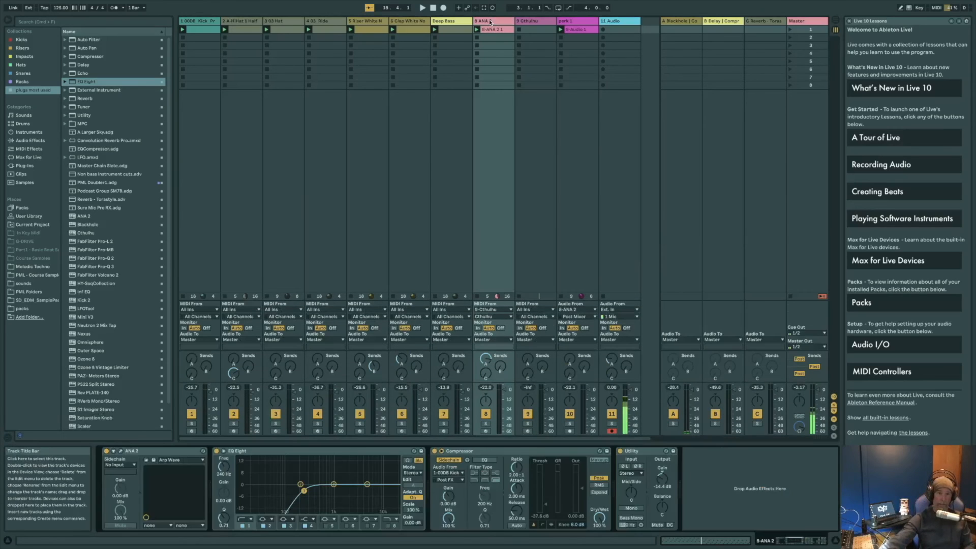
click(121, 451)
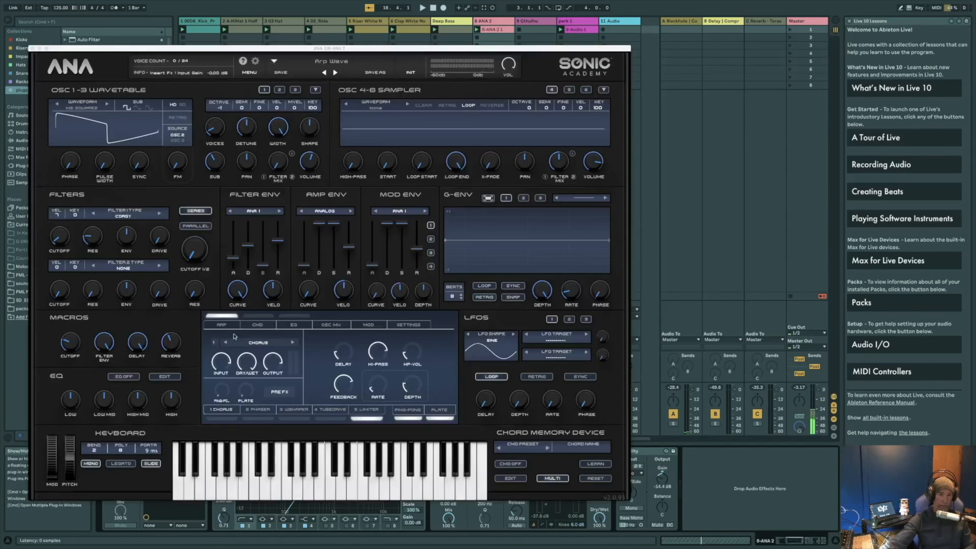
drag(404, 227, 417, 262)
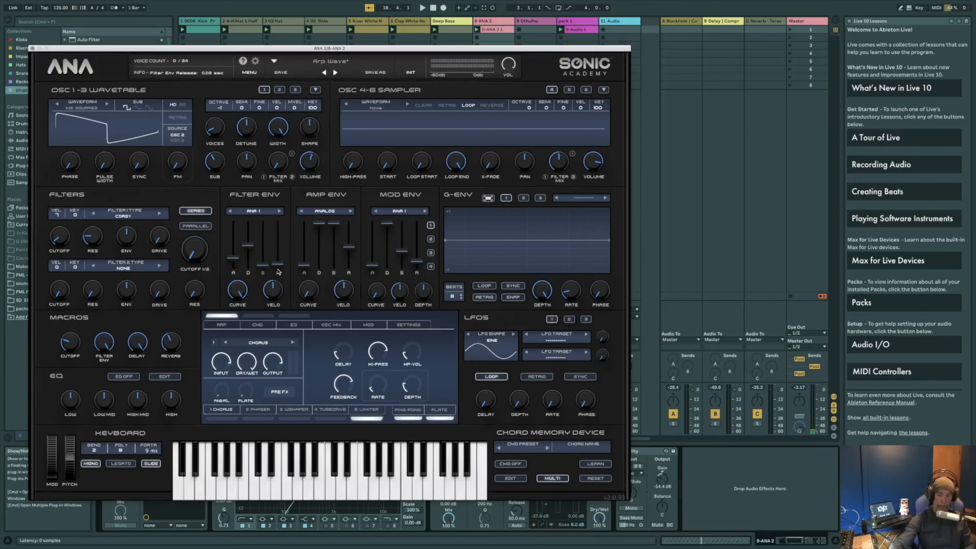
During playback, lower the amp envelope's decay, sustain and release and the mod envelope's decay, and turn off ANA 2's ping-pong and plate effects.
key(space)
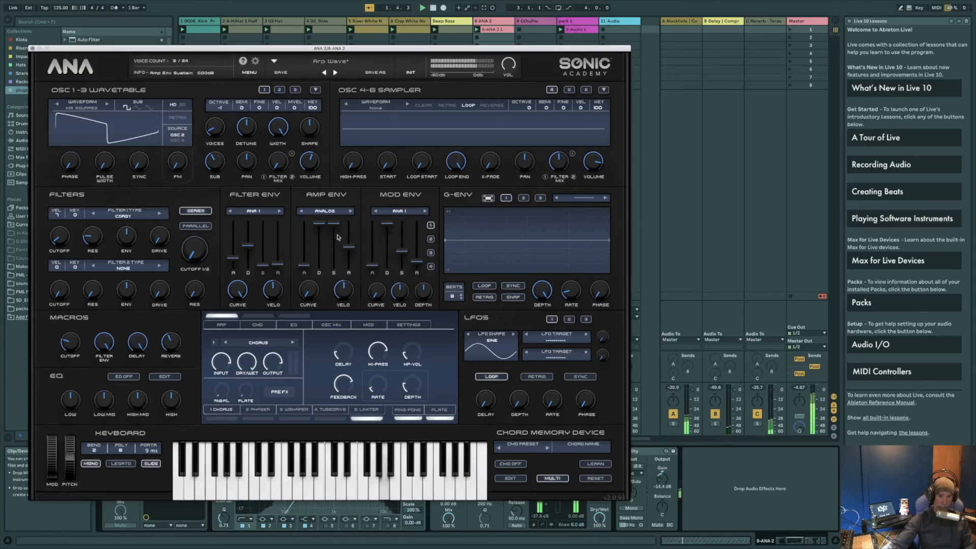
drag(333, 227, 333, 255)
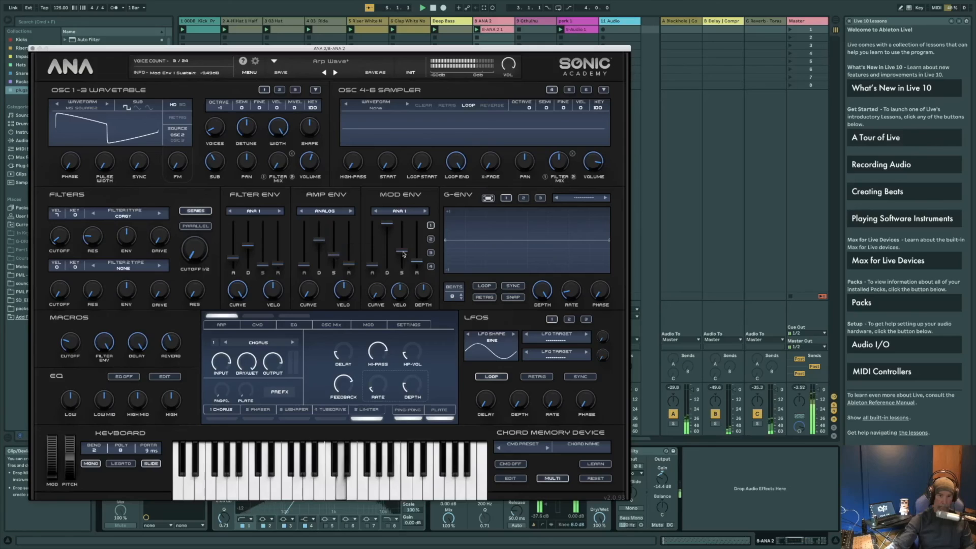
drag(387, 223, 387, 255)
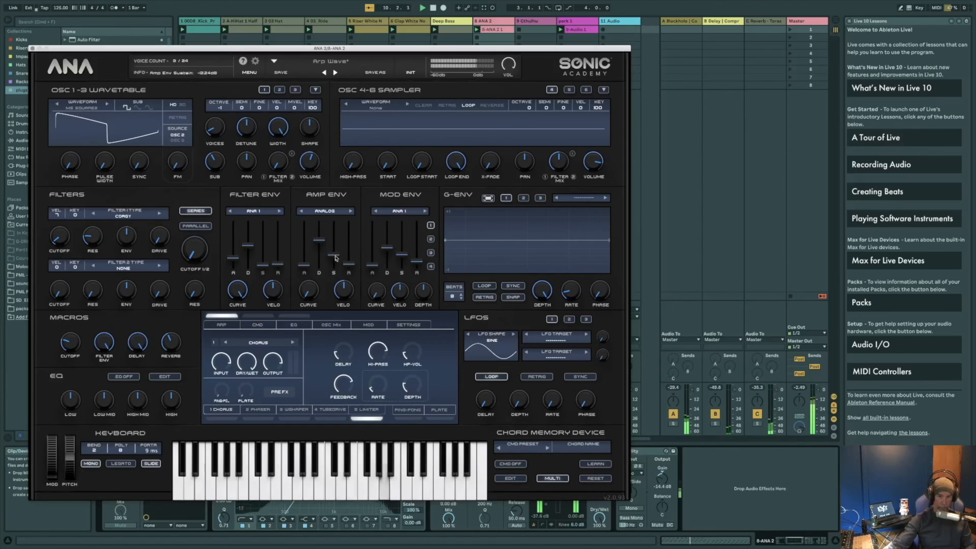
drag(319, 239, 318, 251)
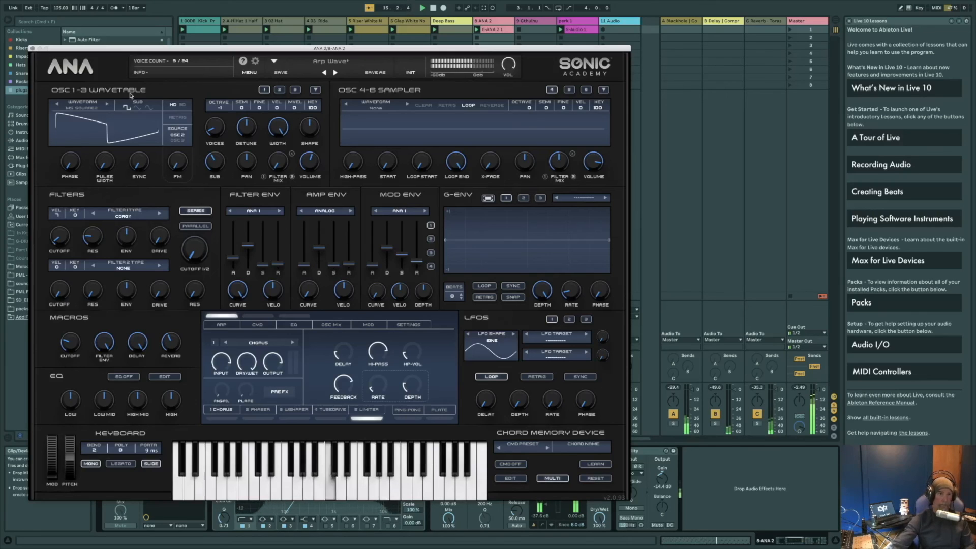
click(31, 49)
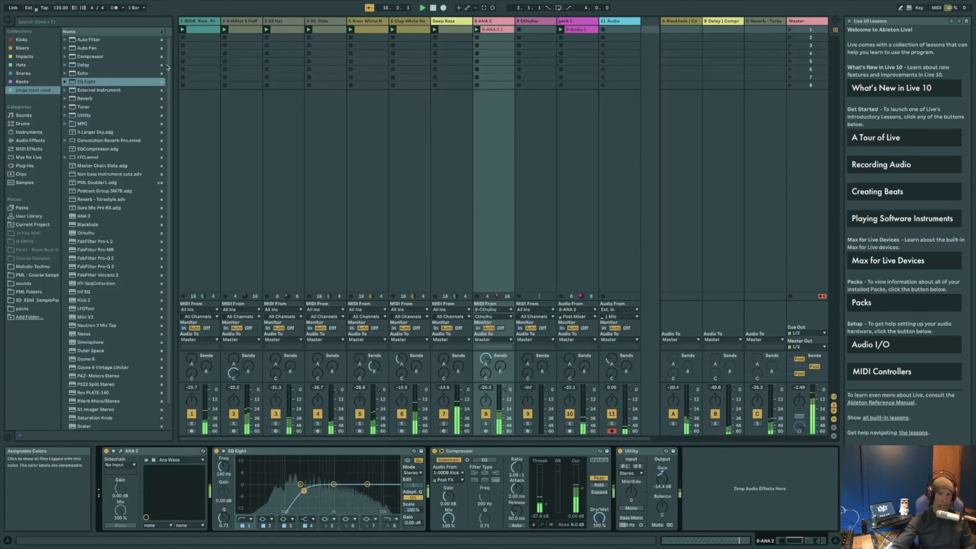